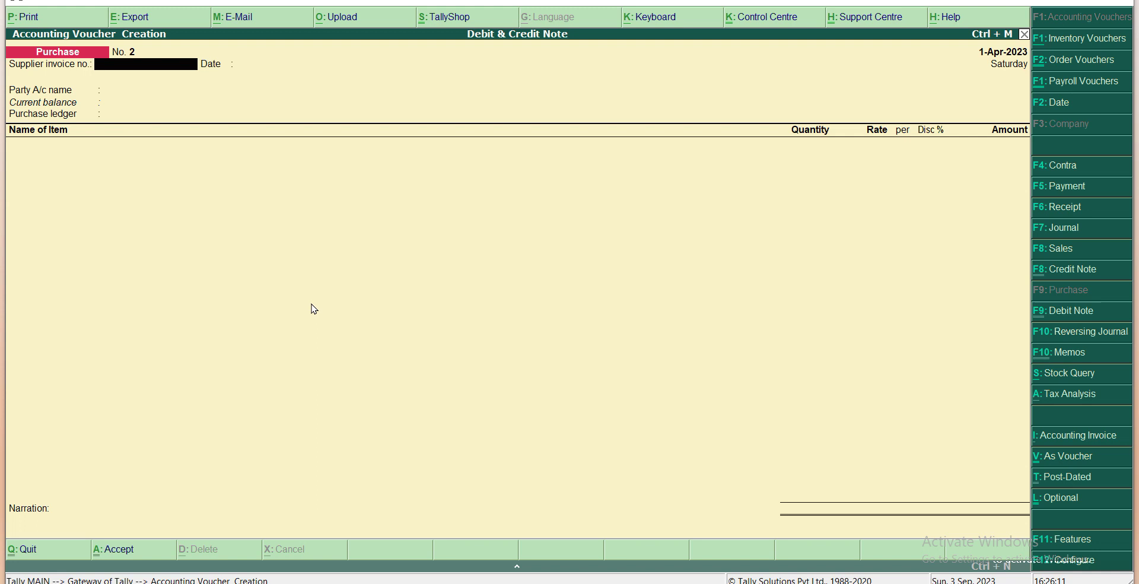
# Step: Enter supplier invoice number PA01 and set the purchase voucher date to 2-Apr-2023
pyautogui.write('PA01')
pyautogui.press('F2')
pyautogui.write('2')
pyautogui.press('Return')
pyautogui.press('Return')
pyautogui.press('Return')
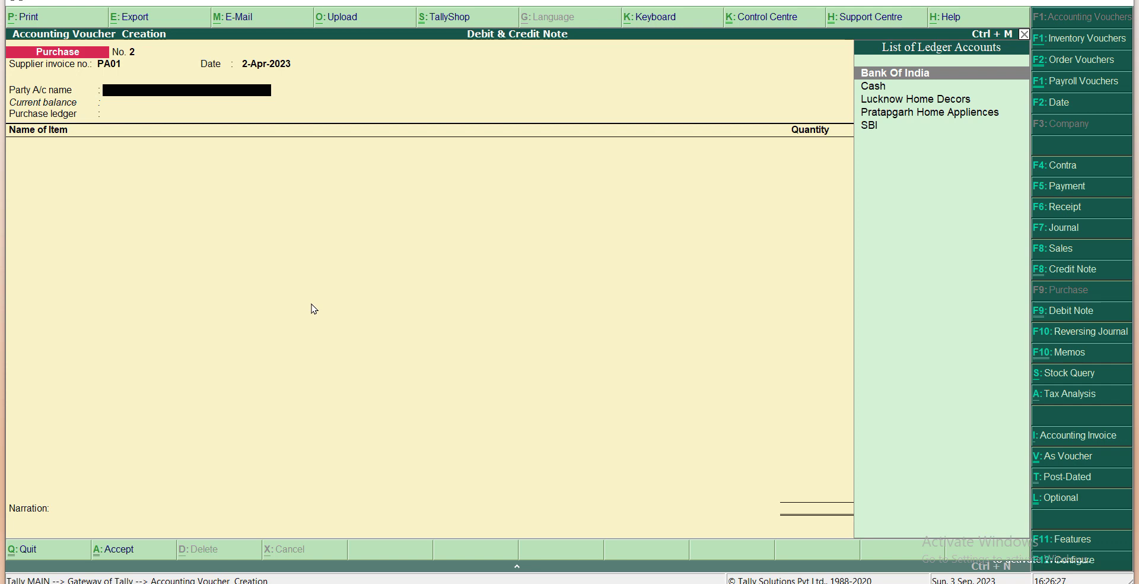
# Step: Choose Pratapgarh Home Appliances as the party account and accept its default supplementary details
pyautogui.press('Down')
pyautogui.press('Down')
pyautogui.press('Down')
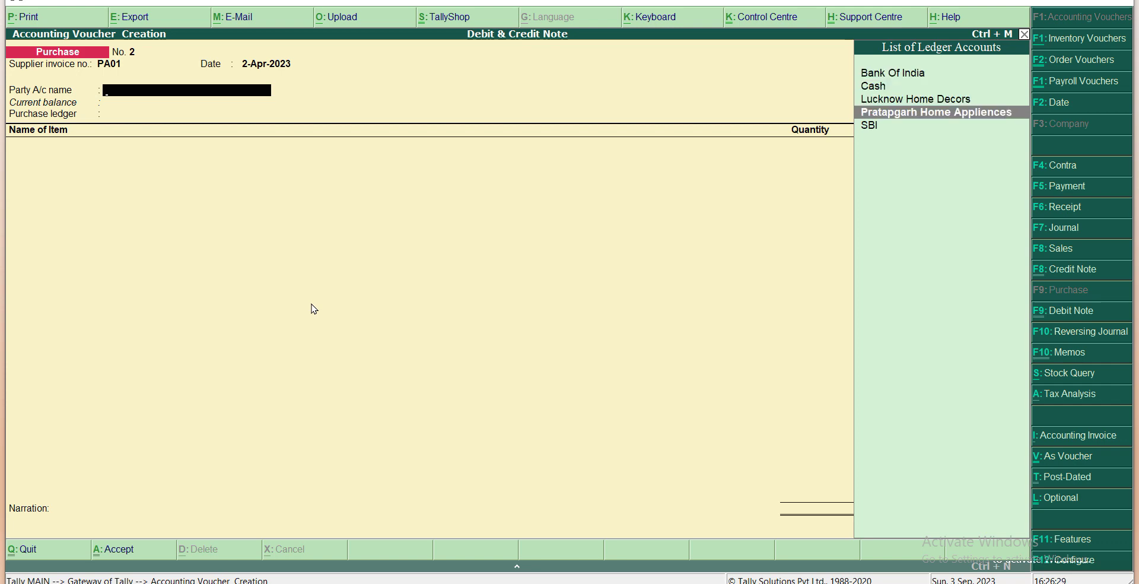
pyautogui.press('Return')
pyautogui.press('Return')
pyautogui.press('Return')
pyautogui.press('Return')
pyautogui.press('Return')
pyautogui.press('Return')
pyautogui.press('Return')
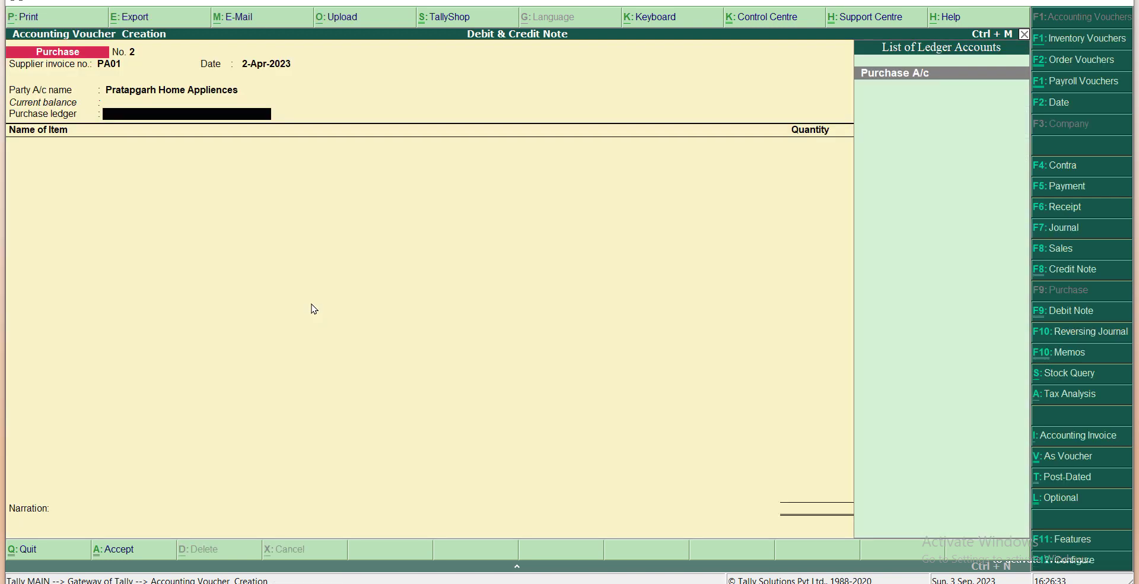
# Step: Choose Purchase A/c as the purchase ledger with the tax classification Purchase Taxable
pyautogui.press('Return')
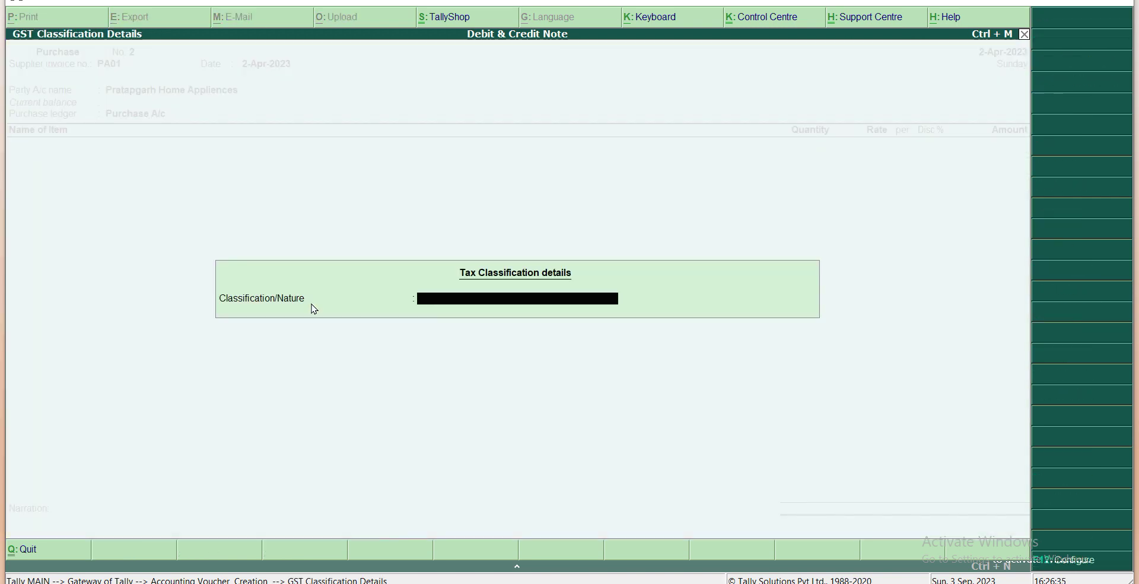
pyautogui.write('Pur')
pyautogui.press('Up')
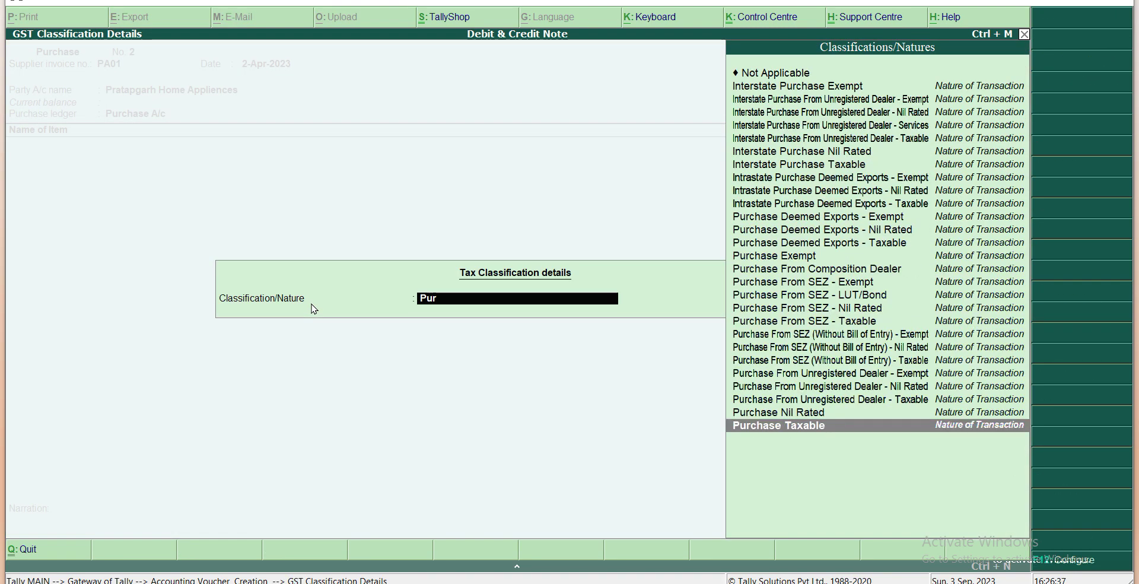
pyautogui.press('Return')
# Step: Add the stock item Washing Machine with its tracking and order numbers left as Not Applicable
pyautogui.write('W')
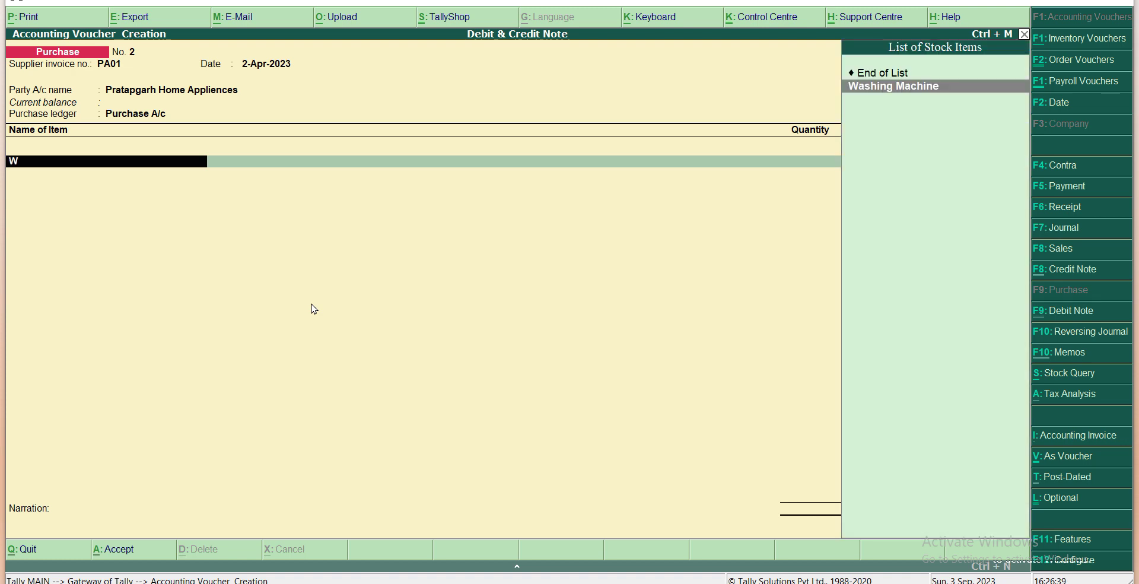
pyautogui.press('Return')
pyautogui.press('Return')
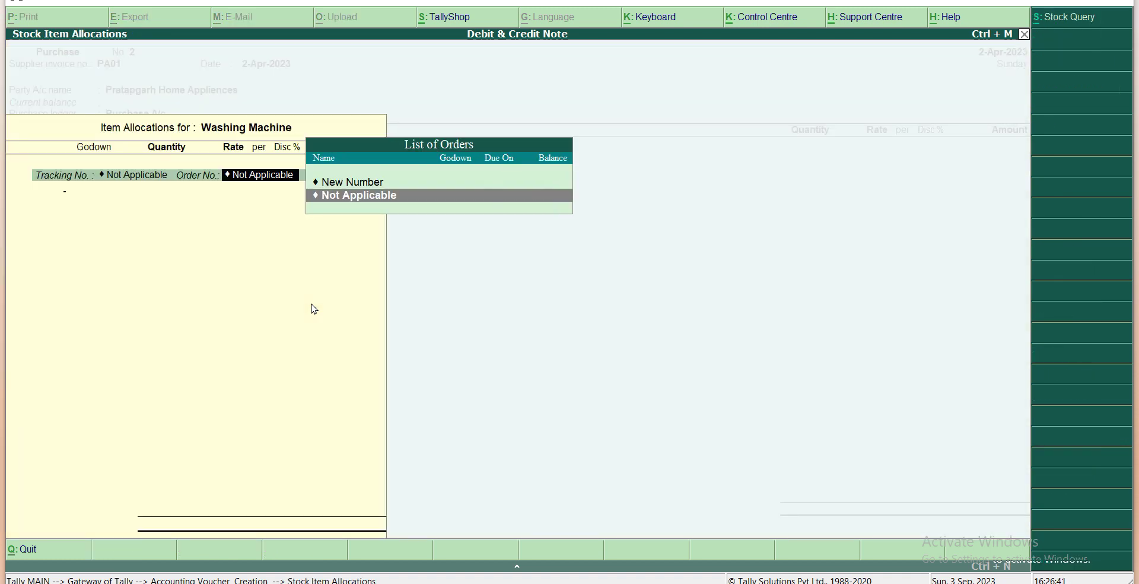
pyautogui.press('Return')
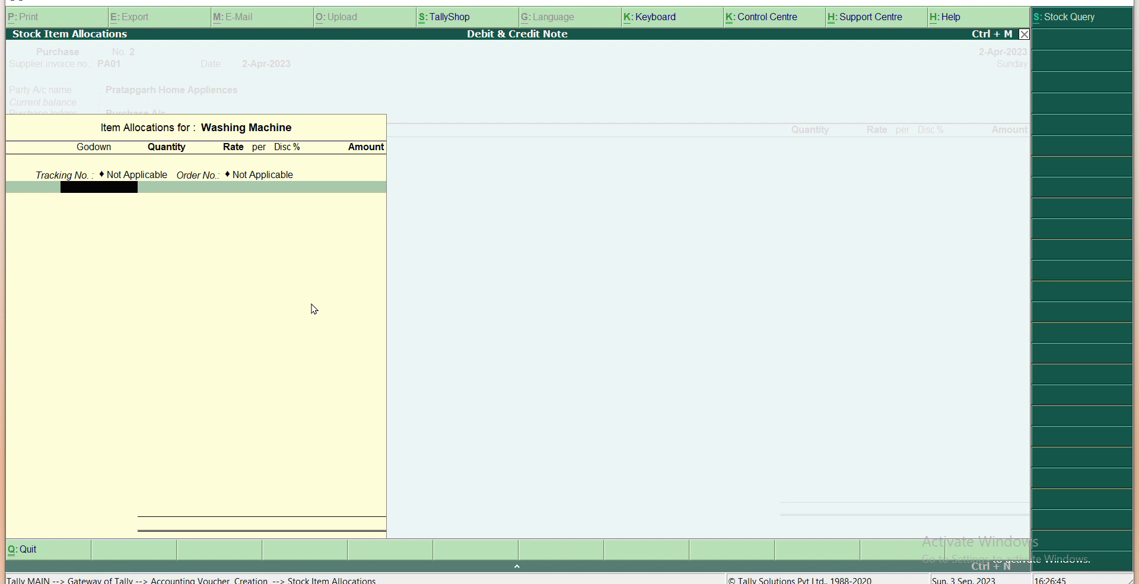
# Step: Create a godown named Lucknow under Primary and use it for the Washing Machine allocation
pyautogui.hotkey('alt', 'c')
pyautogui.write('Lu')
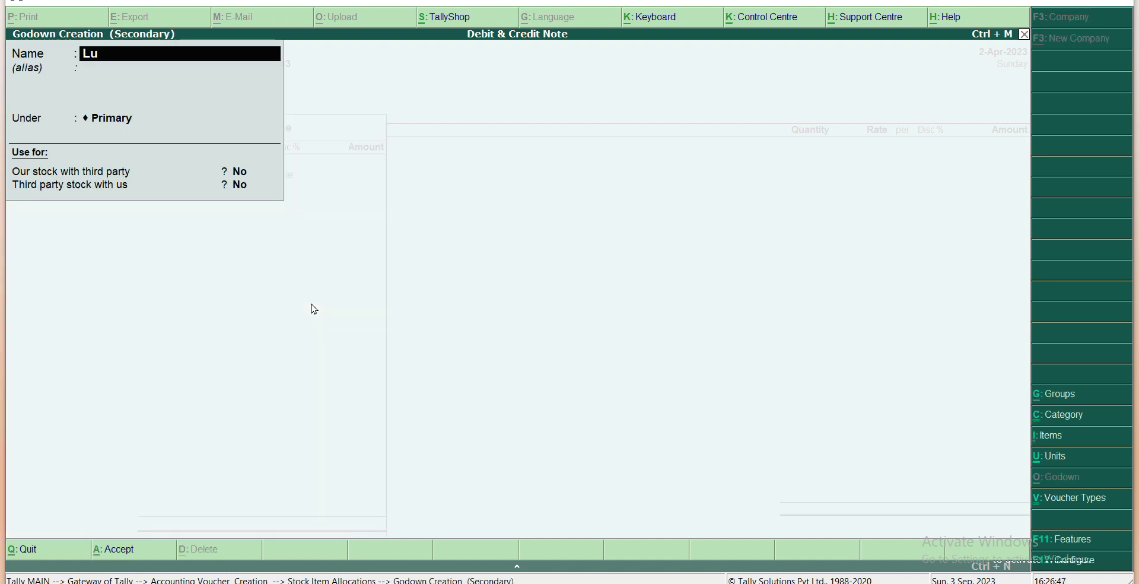
pyautogui.write('cknow')
pyautogui.press('Return')
pyautogui.hotkey('ctrl', 'a')
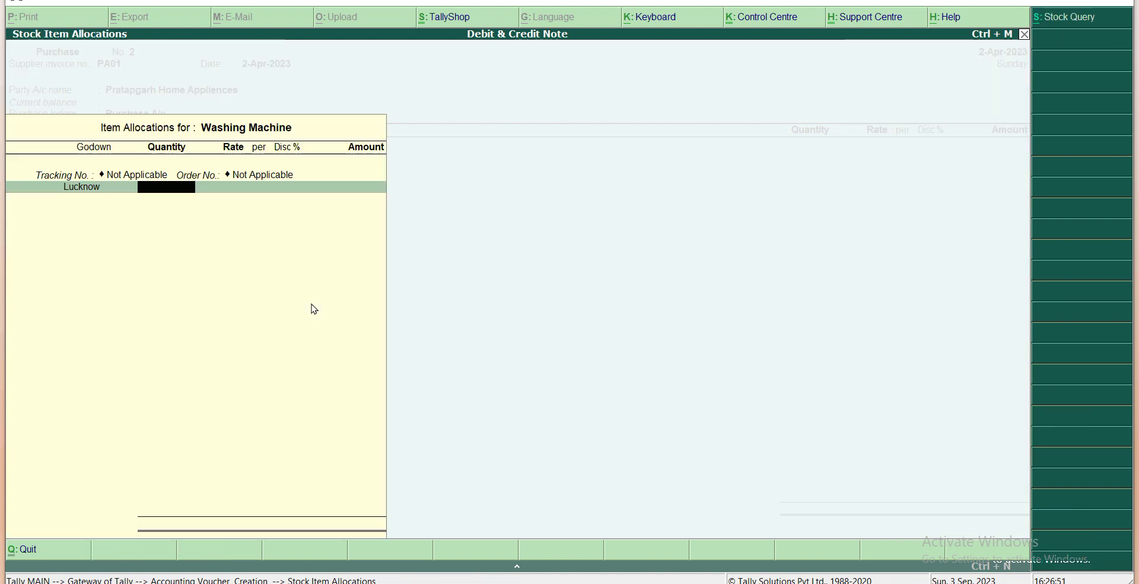
# Step: Allocate 500 Washing Machines at a rate of 12,500 each and complete the item line
pyautogui.write('500')
pyautogui.press('Return')
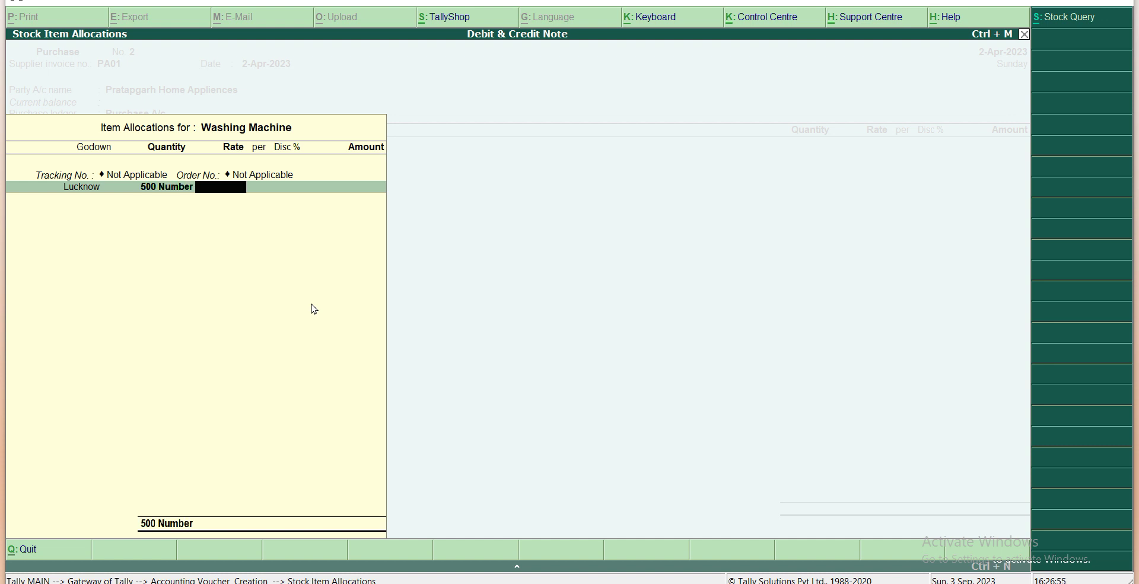
pyautogui.write('12500')
pyautogui.press('Return')
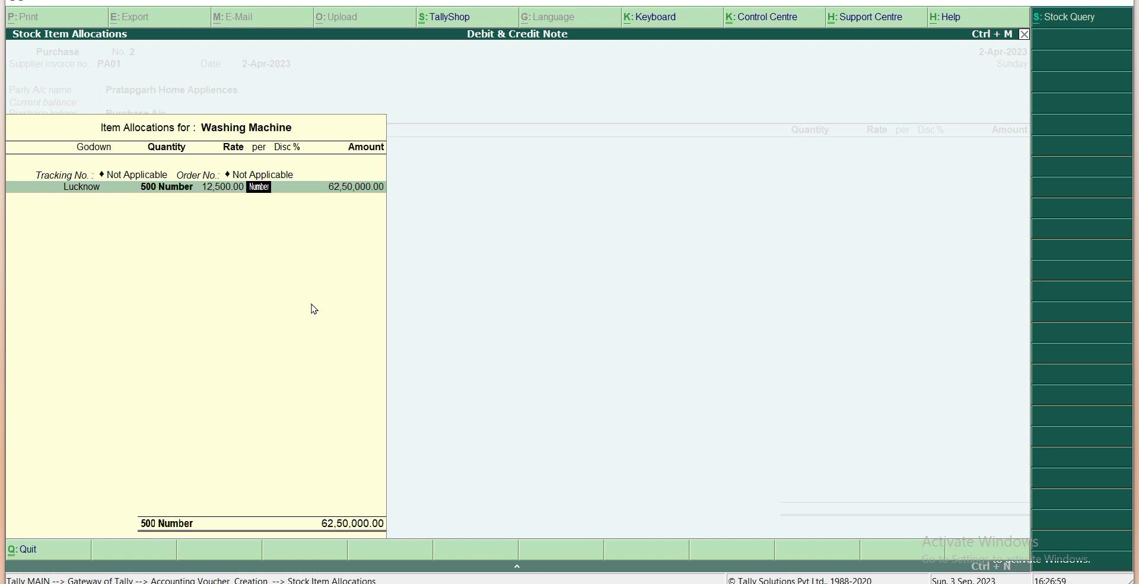
pyautogui.press('Return')
pyautogui.press('Return')
pyautogui.press('Return')
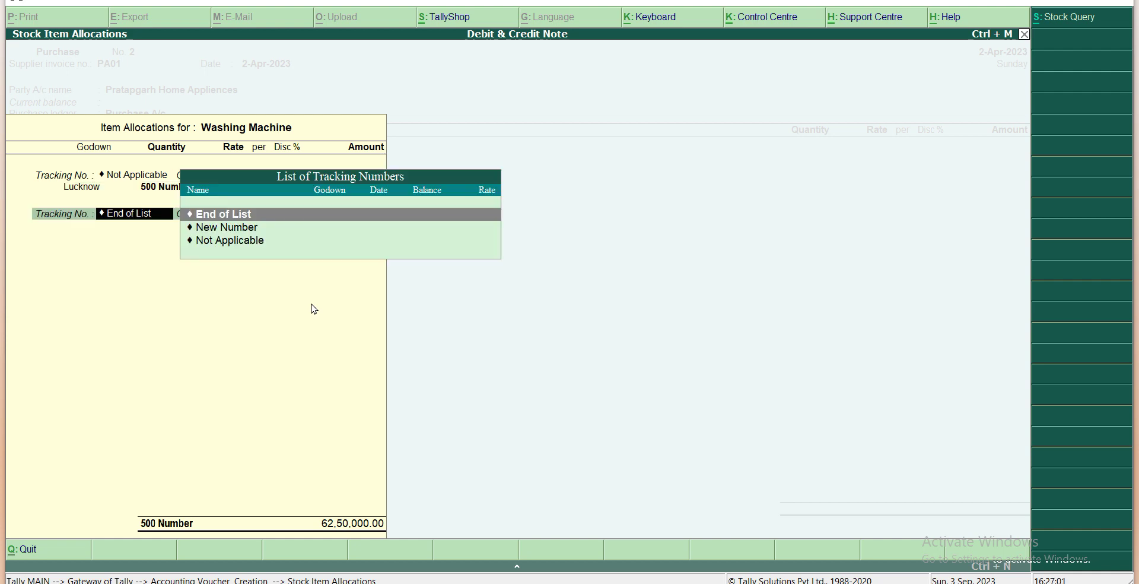
pyautogui.press('Return')
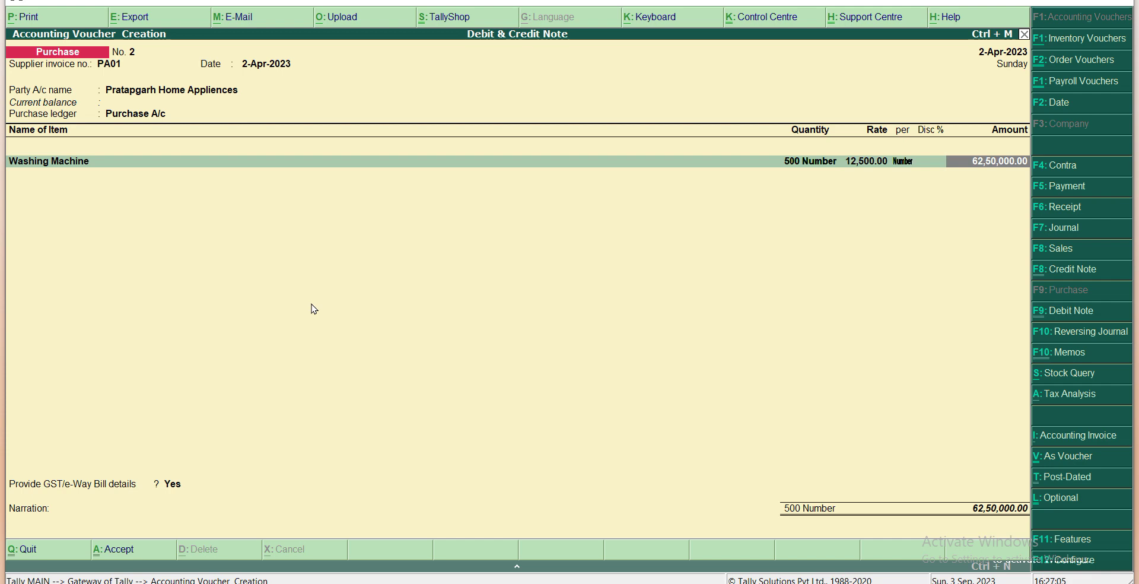
pyautogui.press('Return')
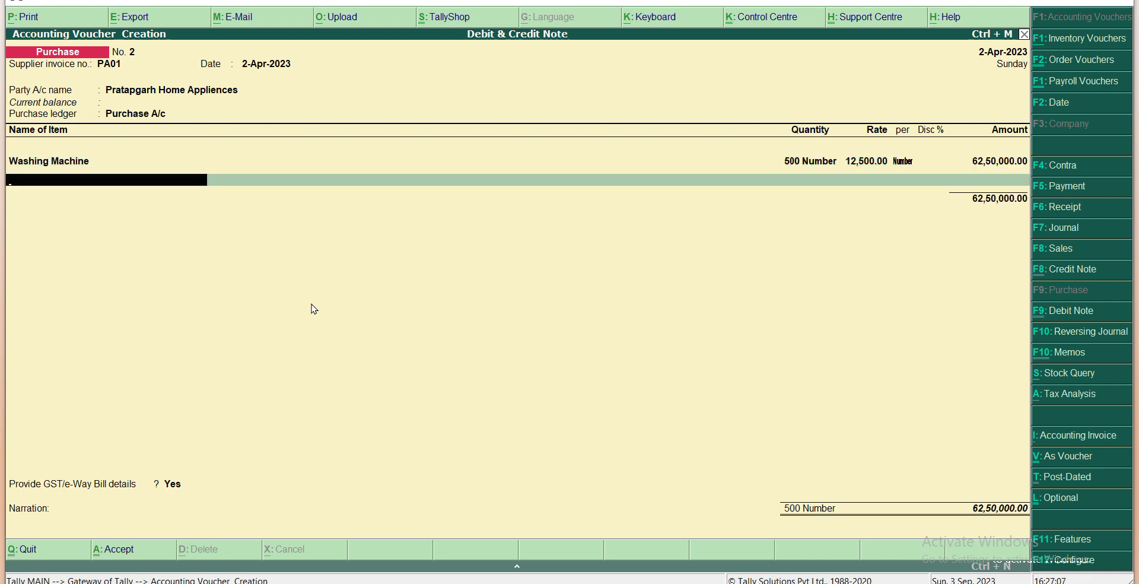
# Step: Create a CGST ledger under Duties & Taxes with duty type GST and tax type Central Tax, and add it to the voucher
pyautogui.press('Return')
pyautogui.hotkey('alt', 'c')
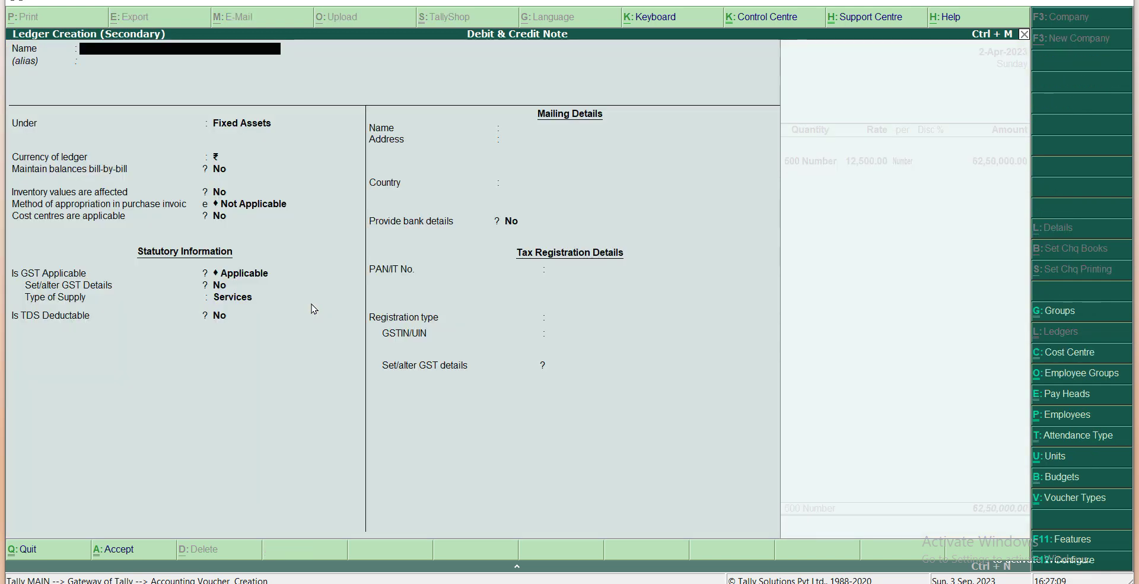
pyautogui.write('CGS')
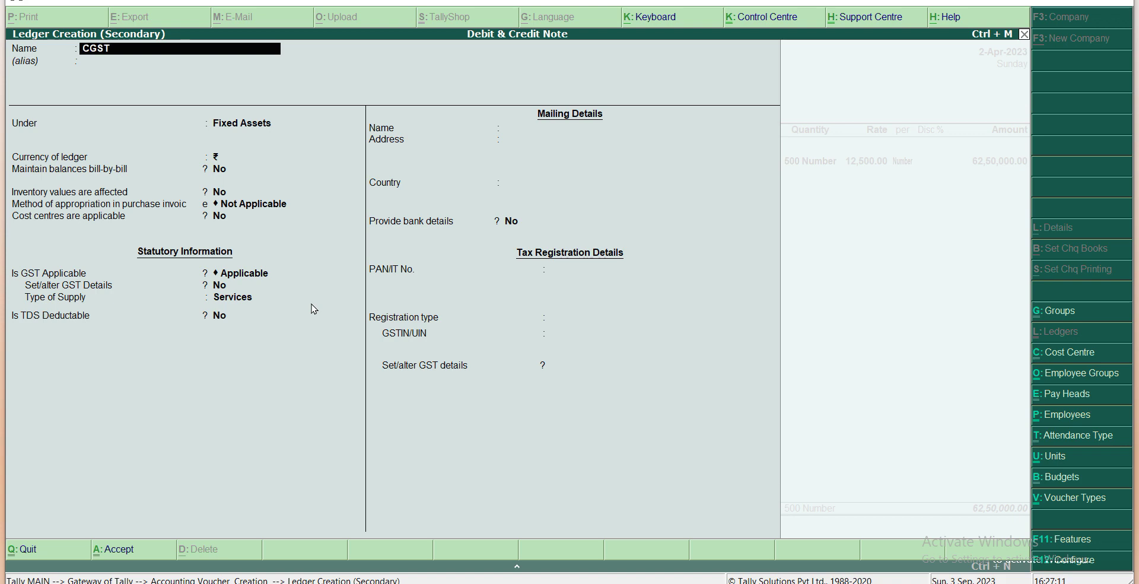
pyautogui.write('T')
pyautogui.press('Return')
pyautogui.write('Du')
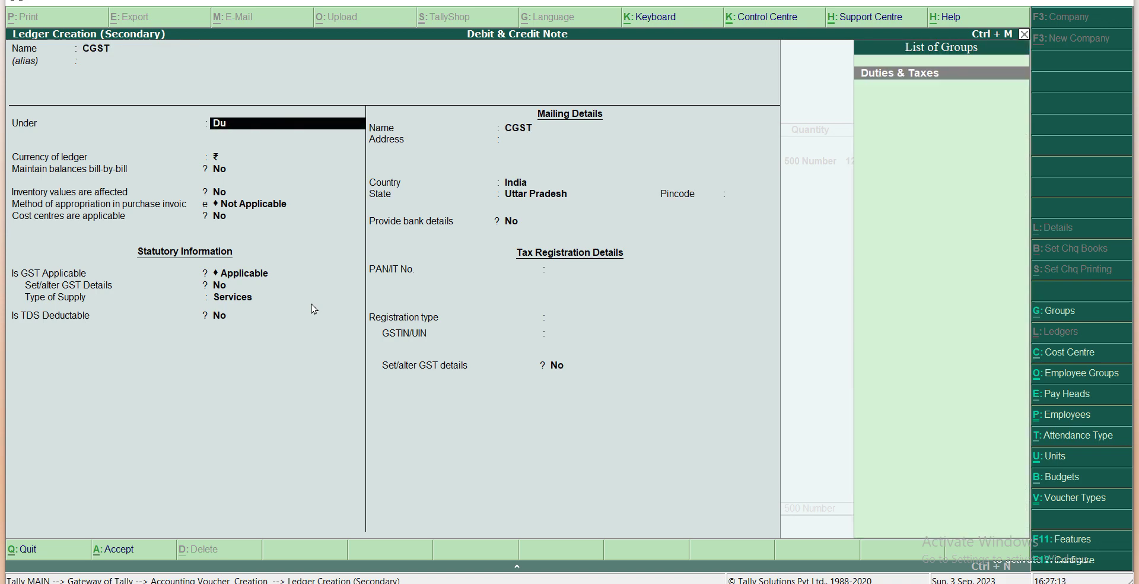
pyautogui.press('Return')
pyautogui.press('Return')
pyautogui.press('Up')
pyautogui.press('Return')
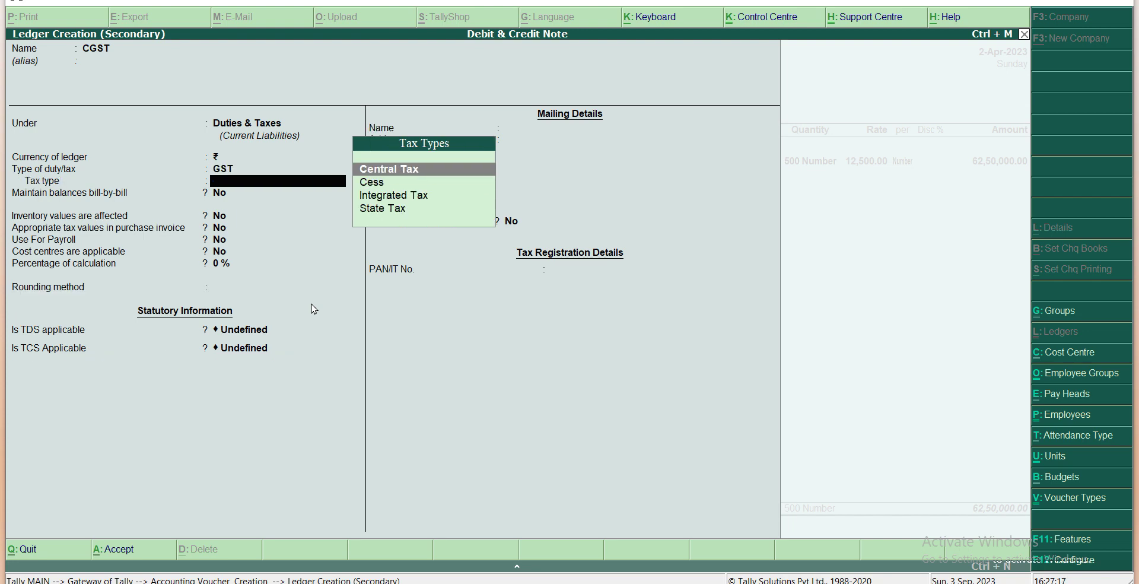
pyautogui.press('Return')
pyautogui.hotkey('ctrl', 'a')
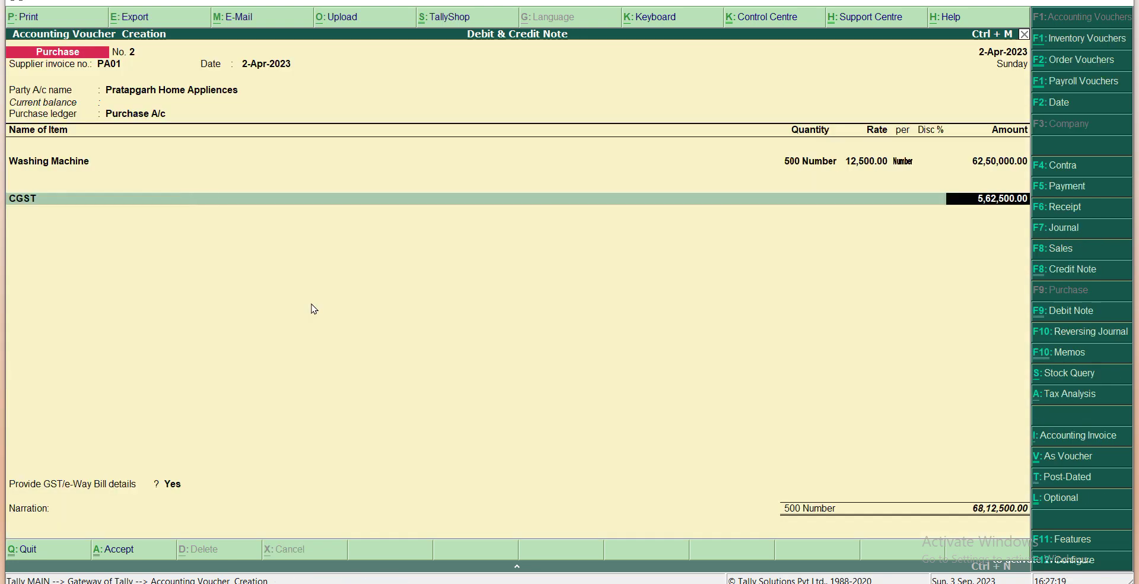
pyautogui.press('Return')
# Step: Create an SGST ledger under Duties & Taxes with duty type GST and tax type State Tax, and add it to the voucher
pyautogui.hotkey('alt', 'c')
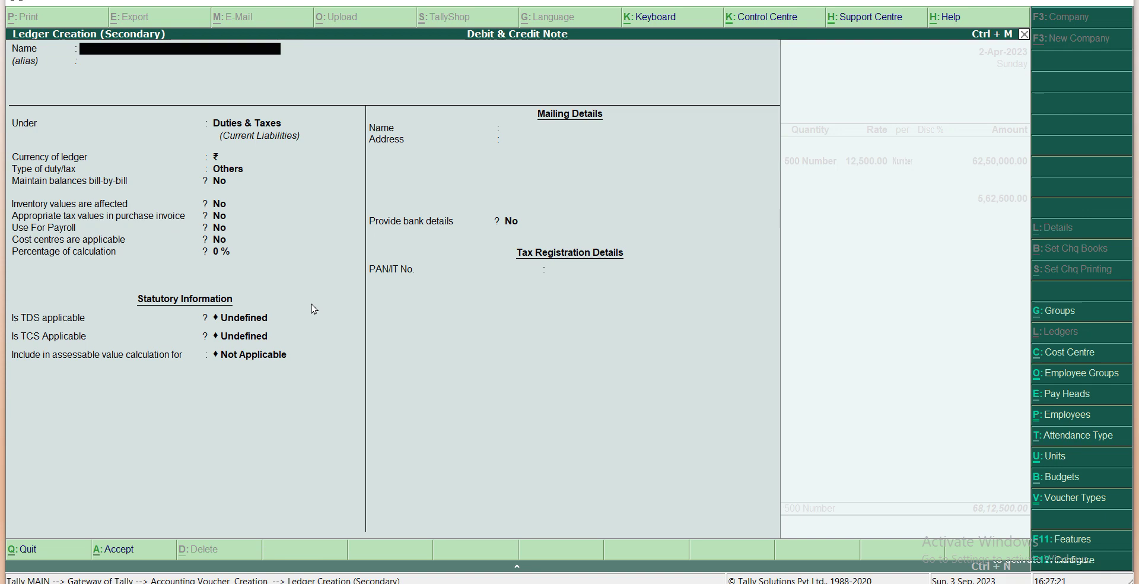
pyautogui.write('SGST')
pyautogui.press('Return')
pyautogui.press('Return')
pyautogui.press('Return')
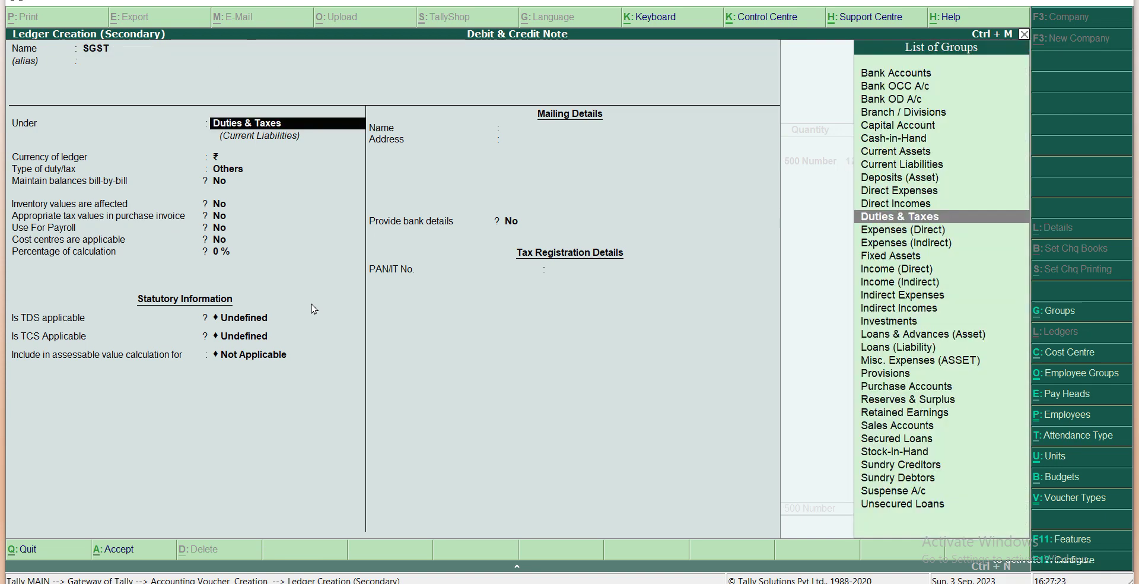
pyautogui.press('Up')
pyautogui.press('Return')
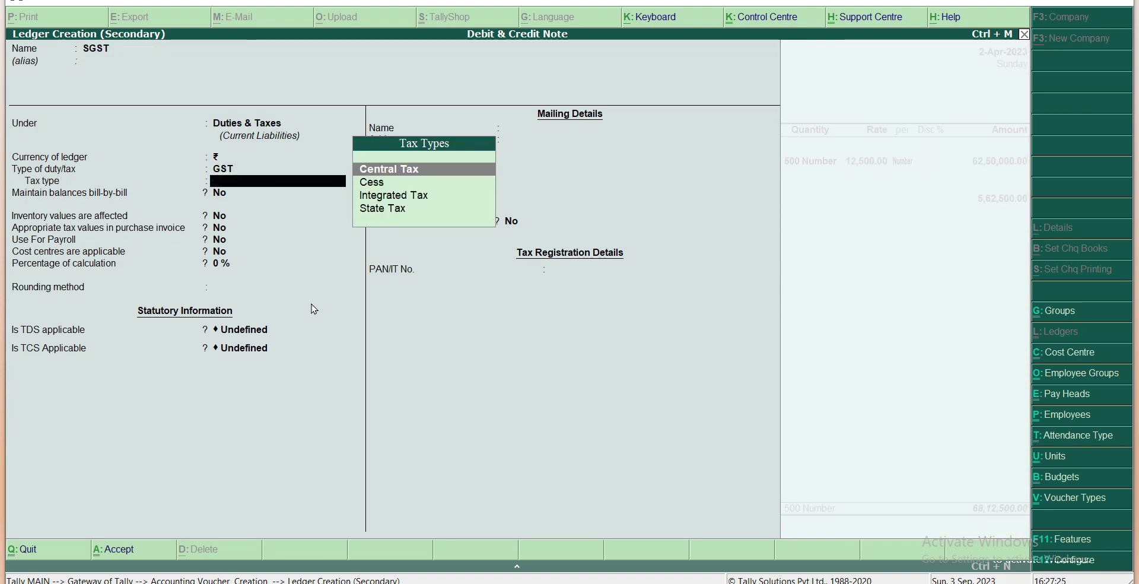
pyautogui.press('Down')
pyautogui.press('Down')
pyautogui.press('Down')
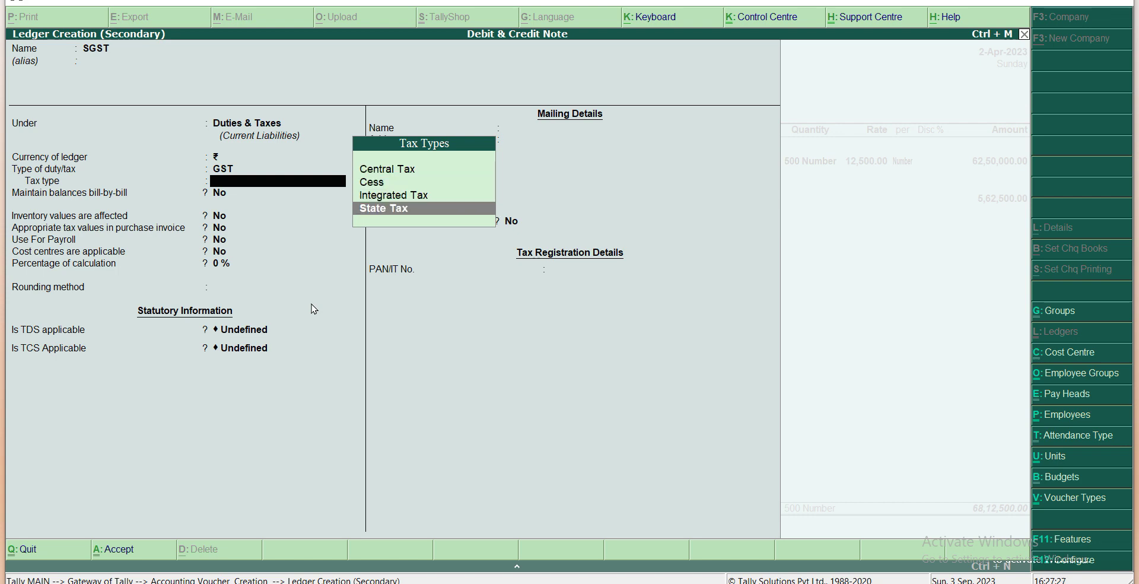
pyautogui.press('Return')
pyautogui.hotkey('ctrl', 'a')
pyautogui.press('Return')
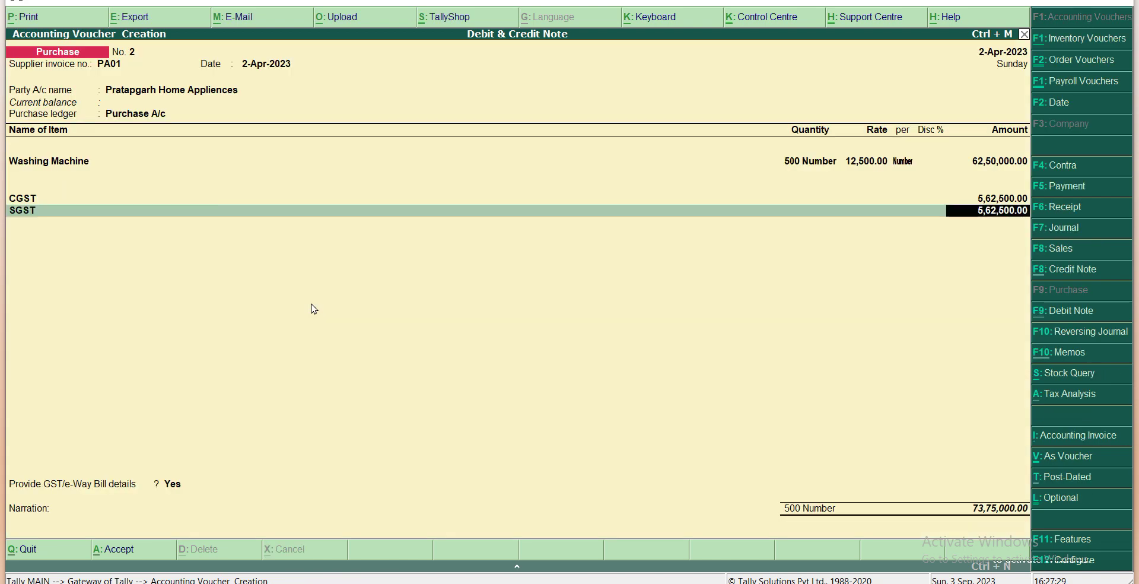
pyautogui.press('Return')
# Step: Keep GST/e-Way Bill details set to Yes and accept the statutory details with their default values
pyautogui.press('Return')
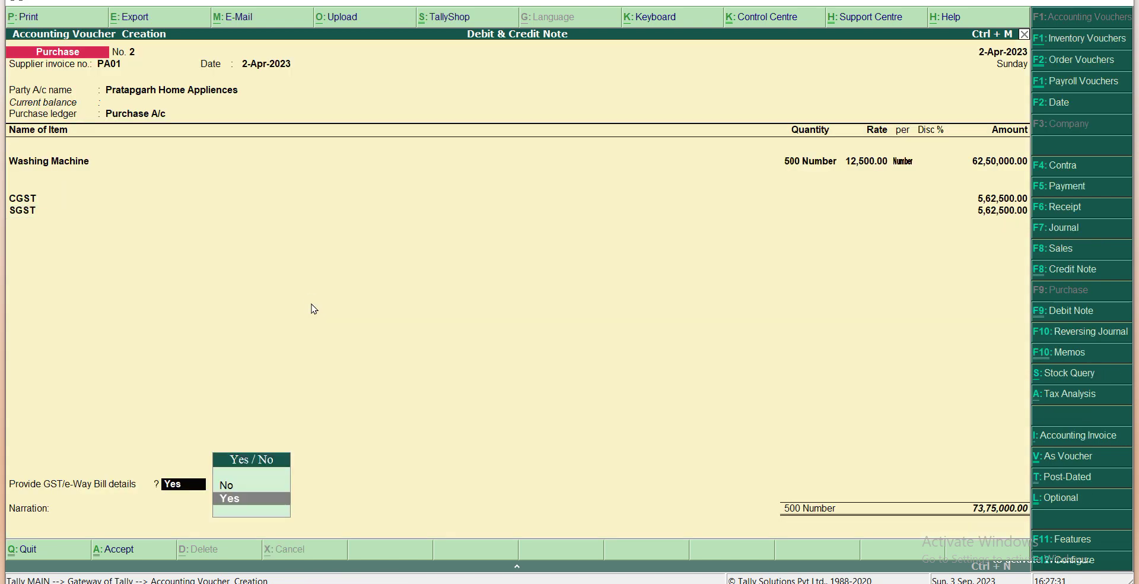
pyautogui.press('Return')
pyautogui.press('Return')
pyautogui.press('Return')
pyautogui.press('Return')
pyautogui.press('Return')
pyautogui.press('Return')
pyautogui.press('Return')
pyautogui.press('Return')
pyautogui.press('Return')
pyautogui.press('Return')
pyautogui.press('Return')
pyautogui.press('Return')
pyautogui.press('Return')
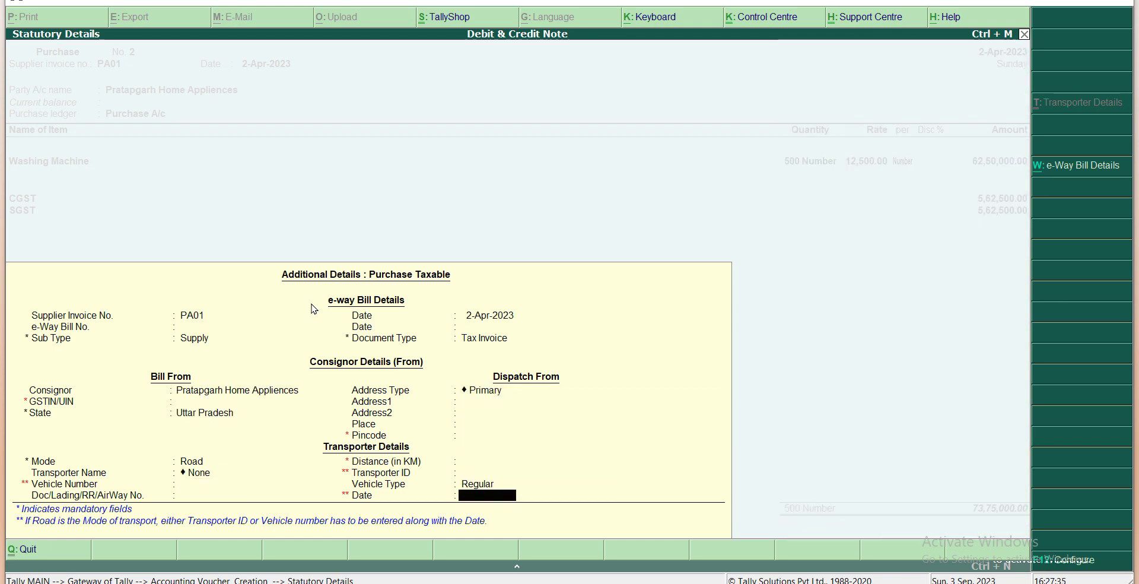
pyautogui.press('Return')
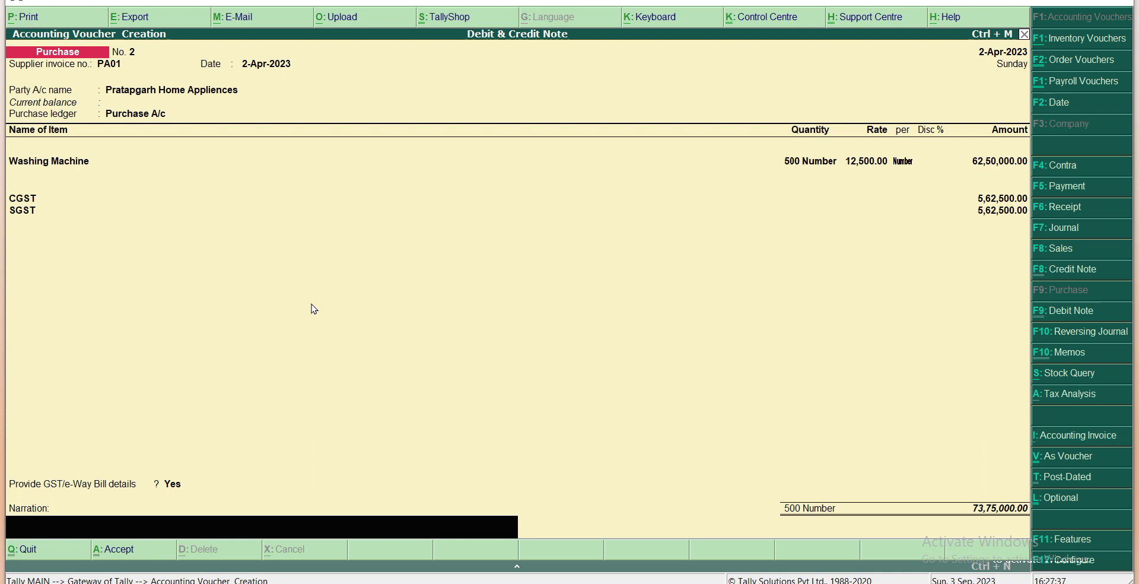
# Step: Enter the narration "Being goods purchase vide invoice no PA01 dated" with the invoice date, save the voucher and leave voucher creation
pyautogui.write('Being goods purchase')
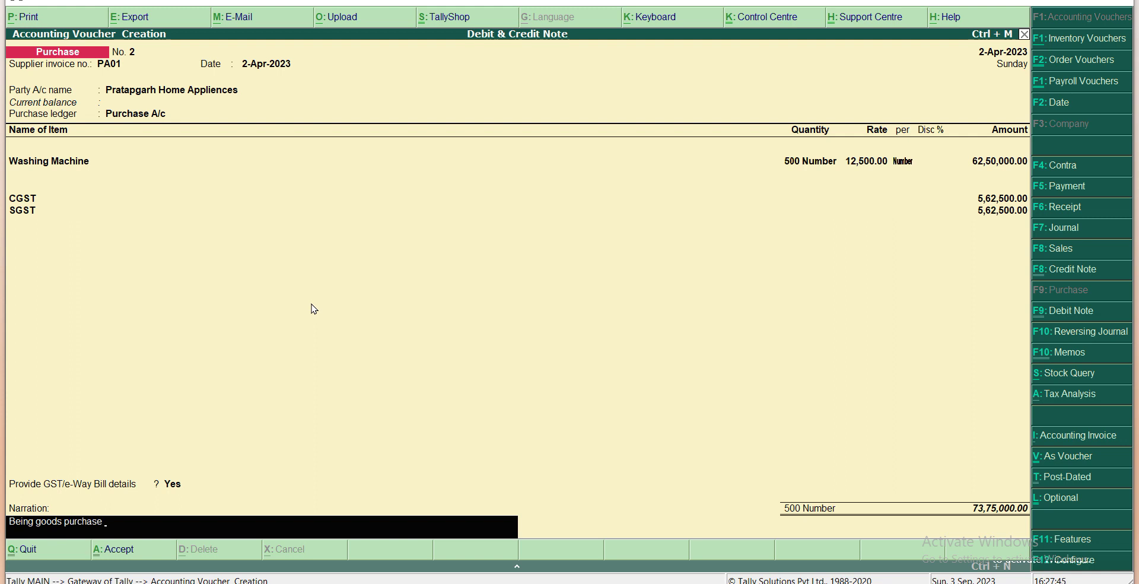
pyautogui.write(' vide invoice no  pa')
pyautogui.press('BackSpace')
pyautogui.press('BackSpace')
pyautogui.write('PA01 dated')
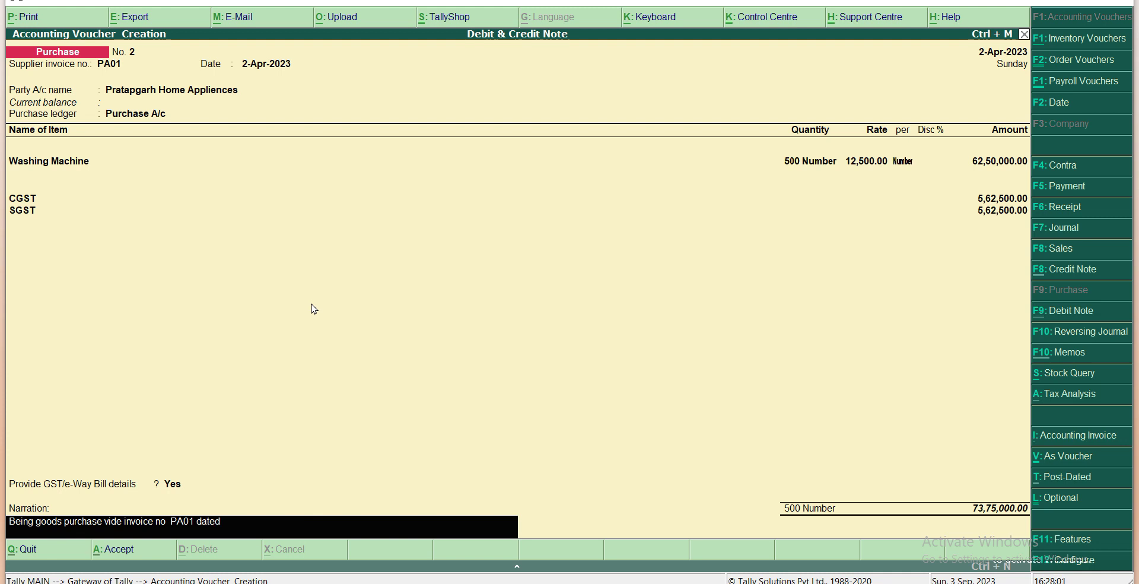
pyautogui.write(' 1.4.202')
pyautogui.press('Return')
pyautogui.press('Escape')
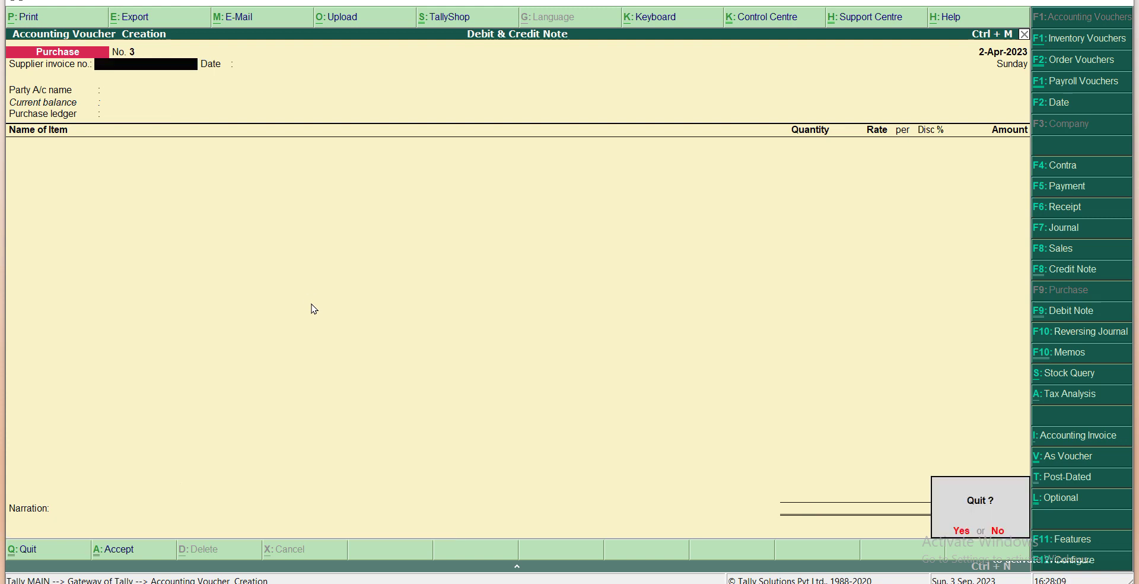
pyautogui.press('Return')
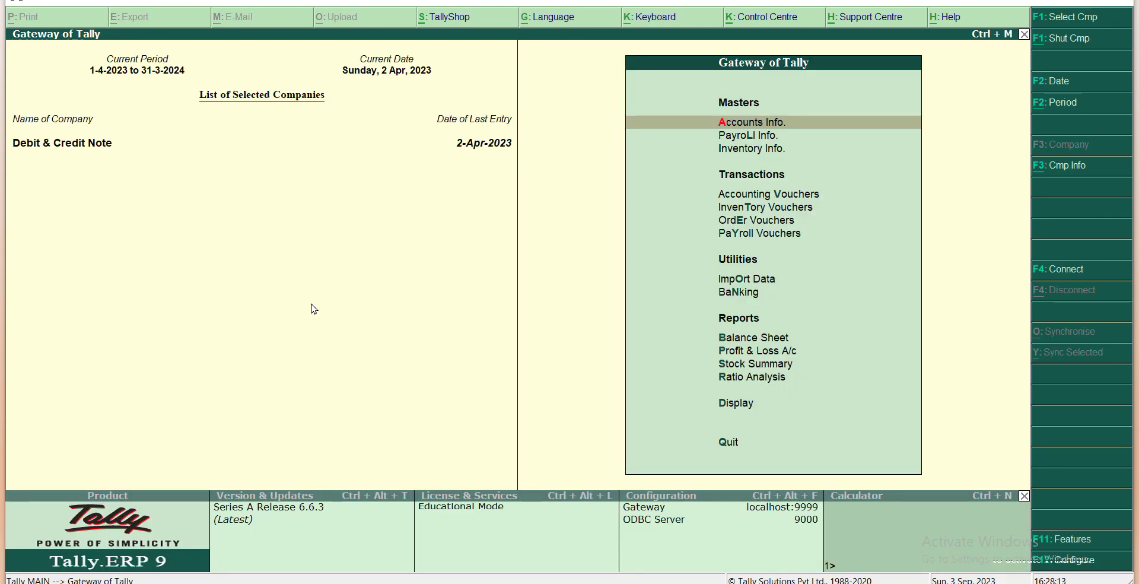
# Step: Display April's purchase vouchers from the Purchase Register and select the Pratapgarh Home Appliances entry
pyautogui.press('d')
pyautogui.press('a')
pyautogui.press('u')
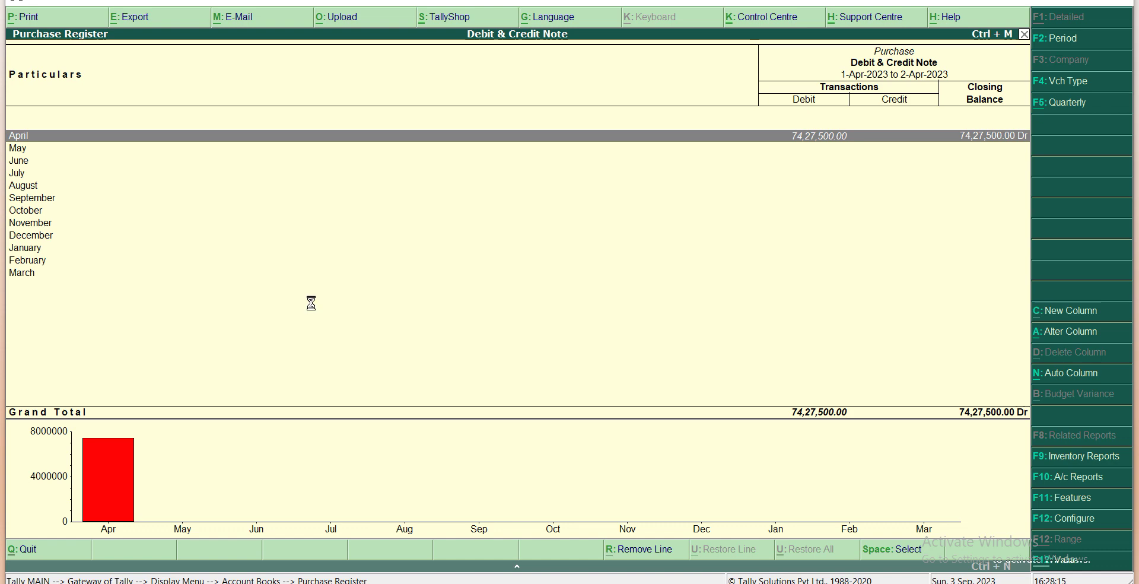
pyautogui.press('Return')
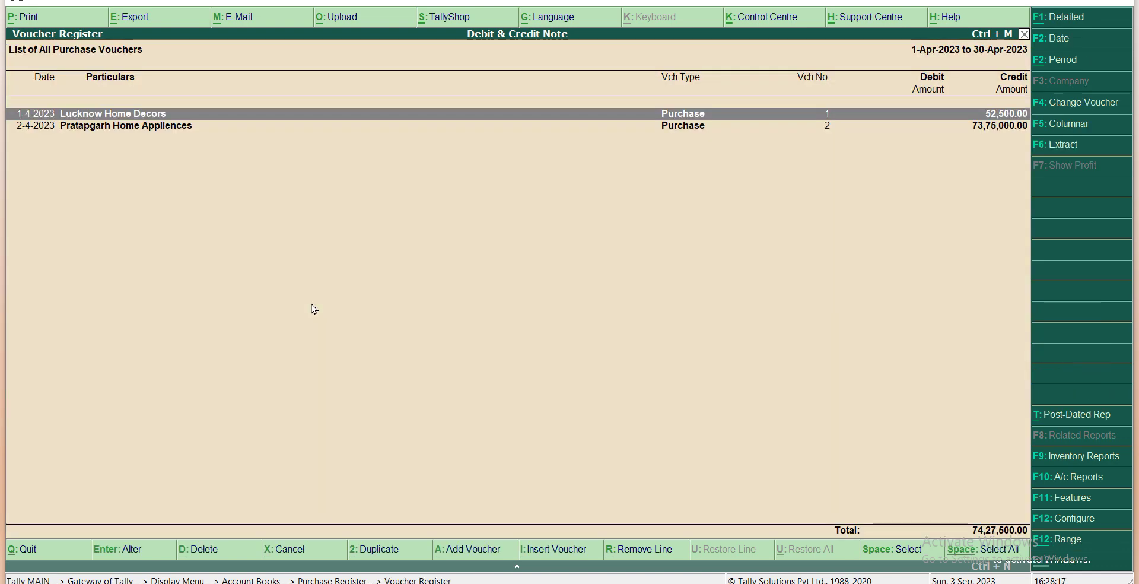
pyautogui.press('Down')
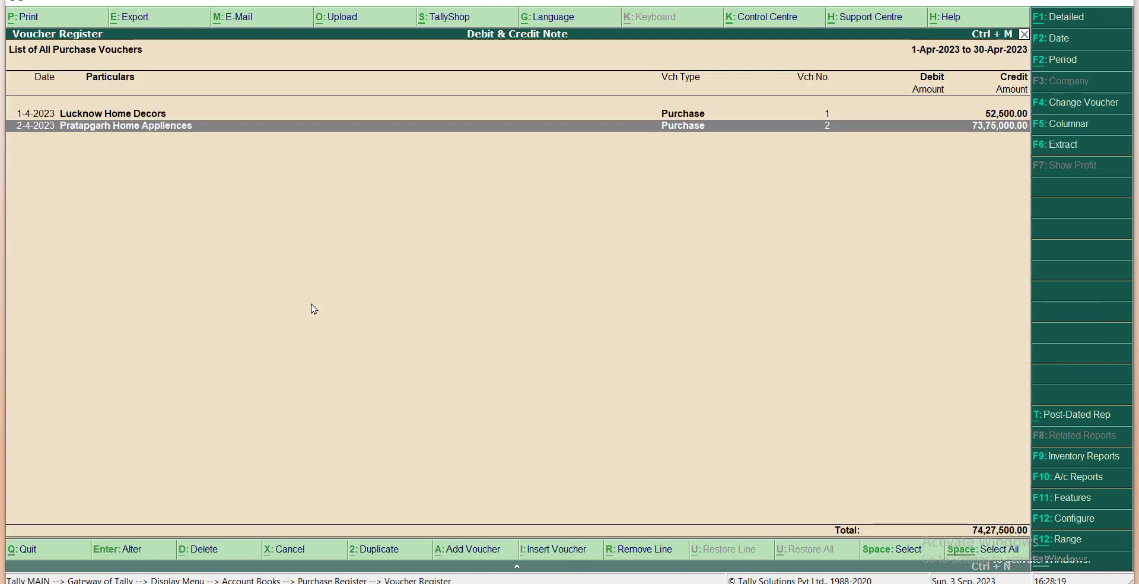
# Step: Review the Lucknow Home Decors and Pratapgarh Home Appliences purchase vouchers and return to the Gateway of Tally
pyautogui.press('Up')
pyautogui.press('Return')
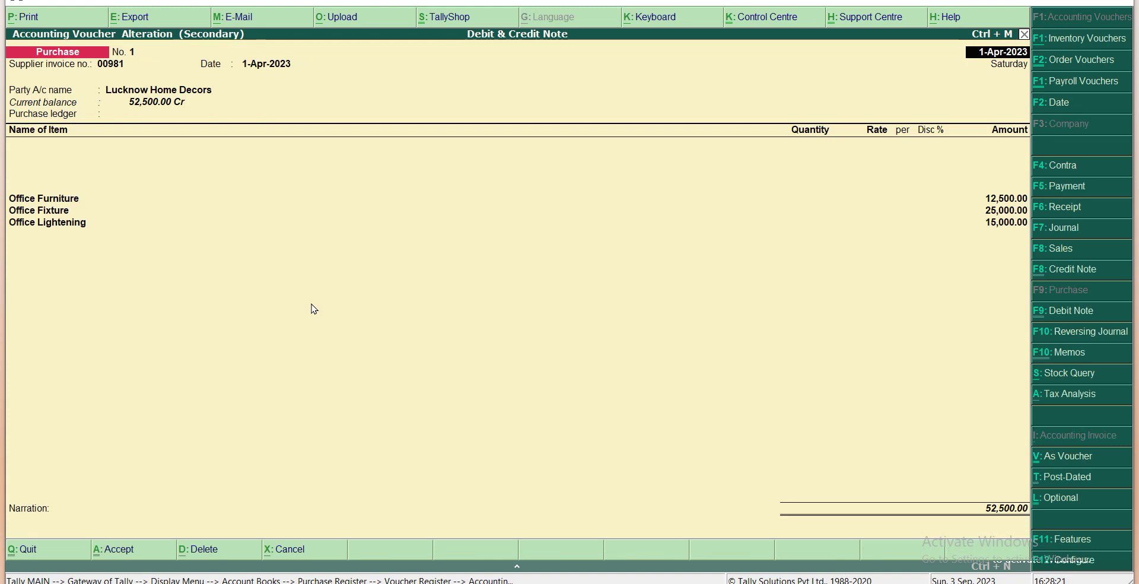
pyautogui.press('Escape')
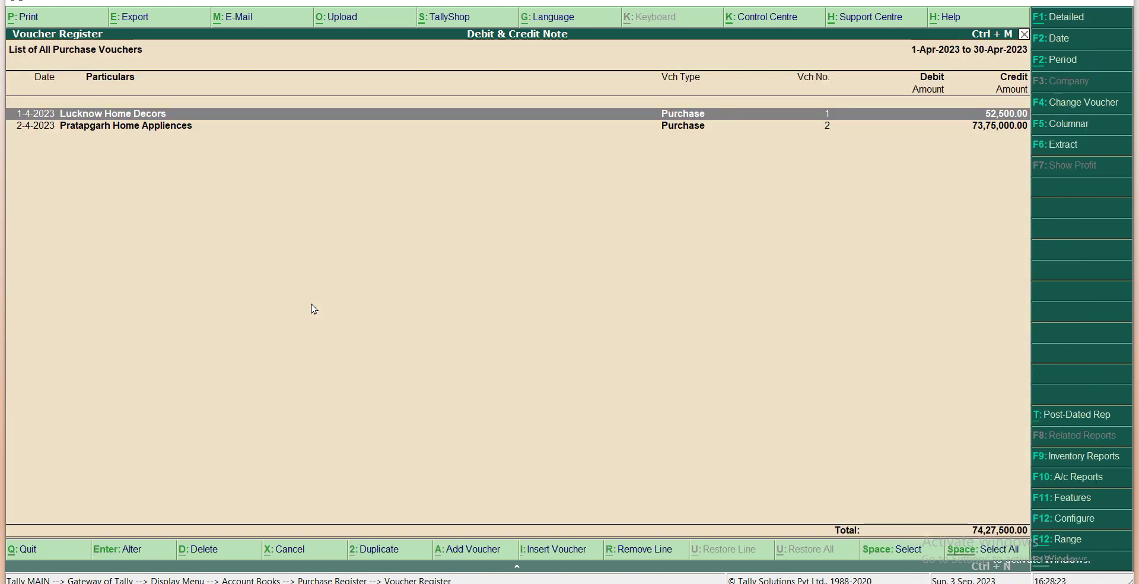
pyautogui.press('Down')
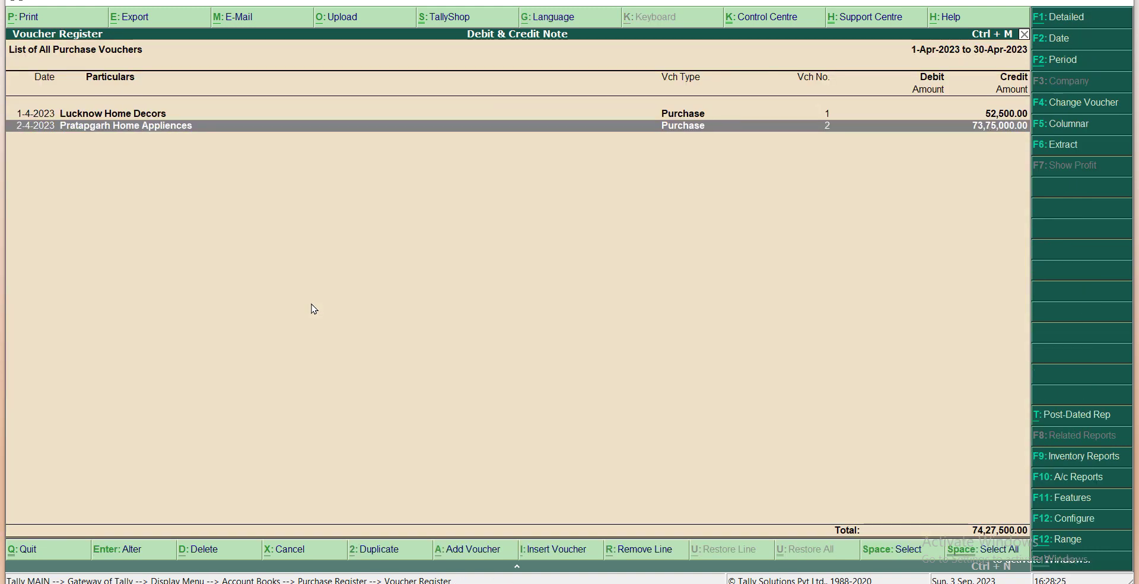
pyautogui.press('Return')
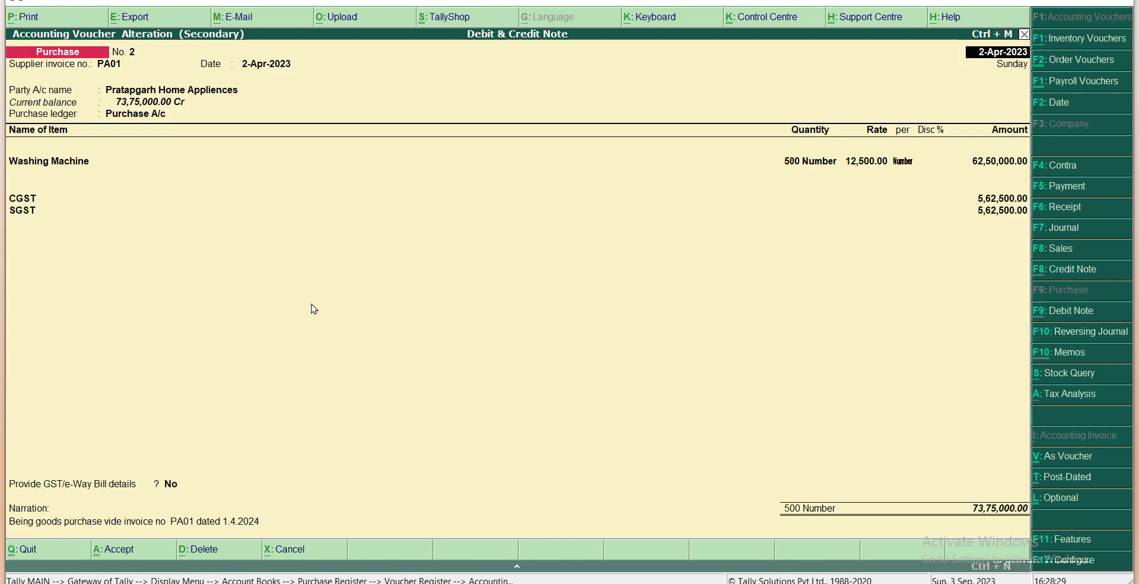
pyautogui.press('Escape')
pyautogui.press('Escape')
pyautogui.press('Escape')
pyautogui.press('Escape')
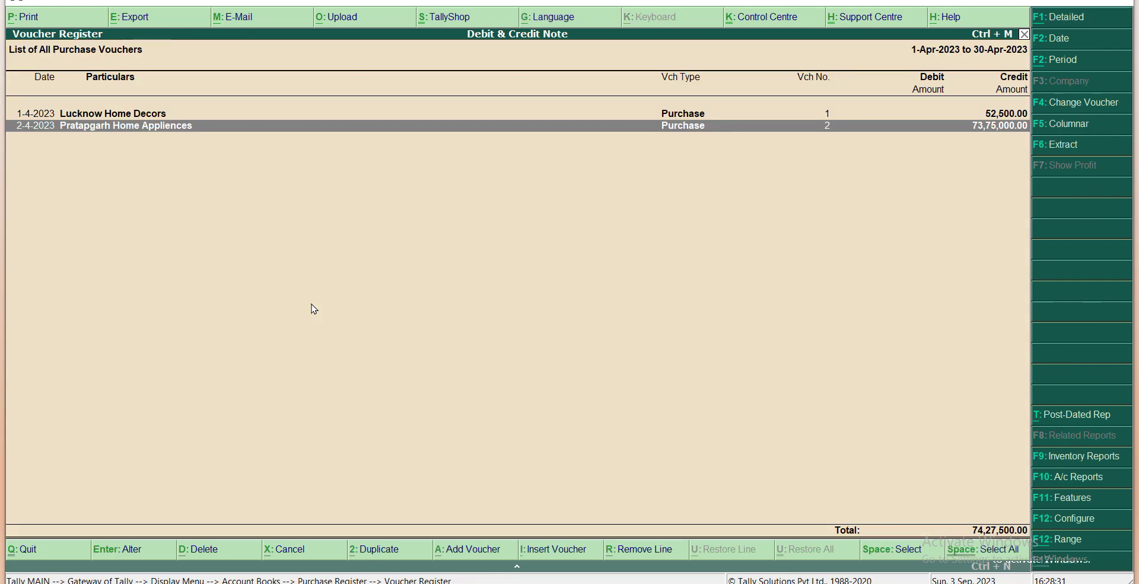
pyautogui.press('Escape')
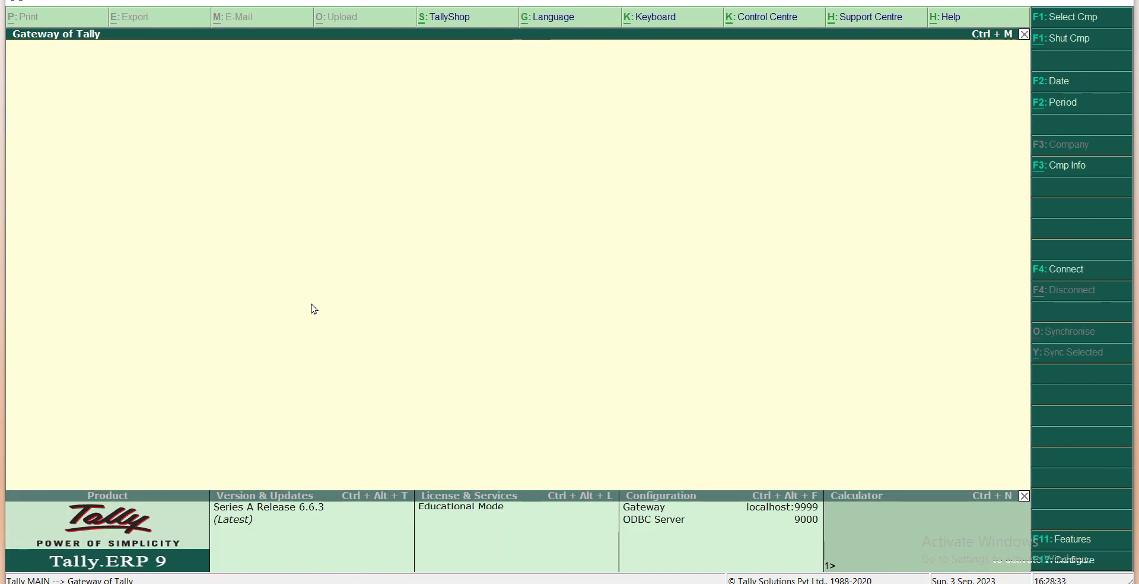
pyautogui.press('Escape')
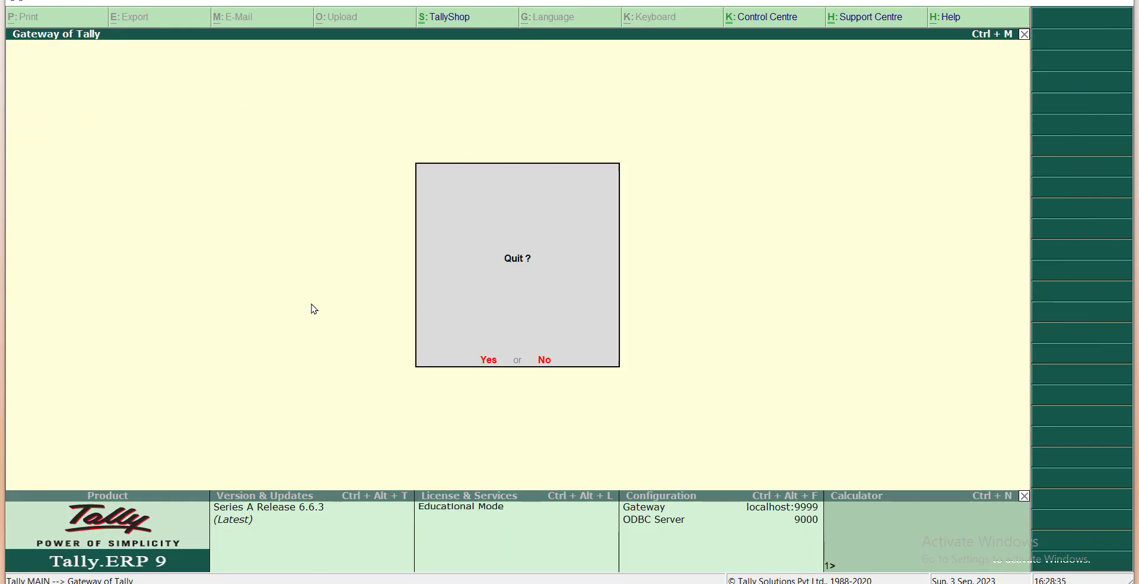
pyautogui.press('Escape')
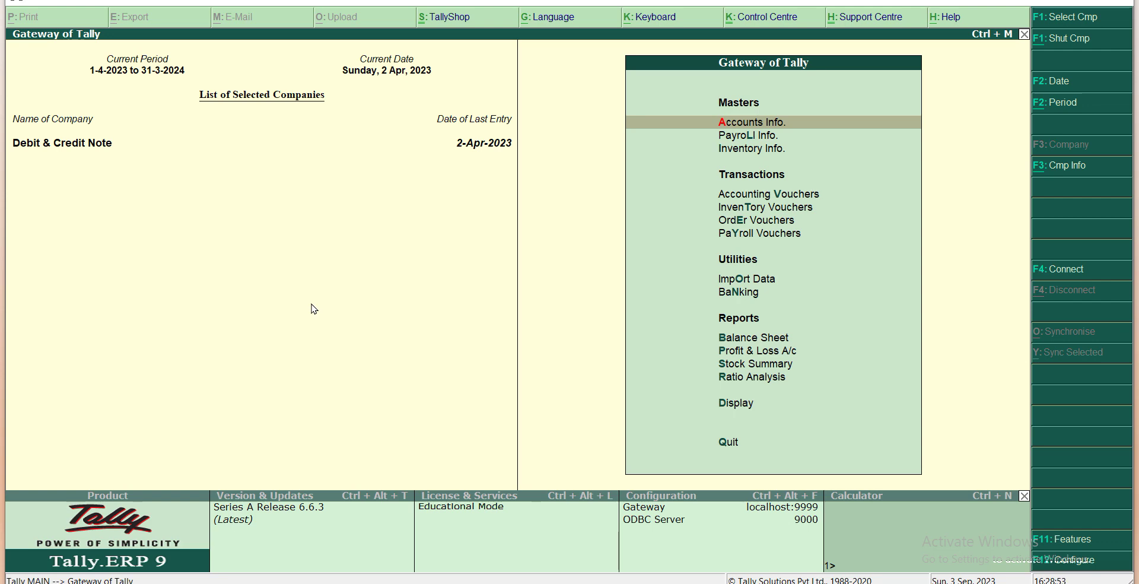
# Step: Start a Debit Note voucher with original invoice number DN01 and accept the default invoice date
pyautogui.press('v')
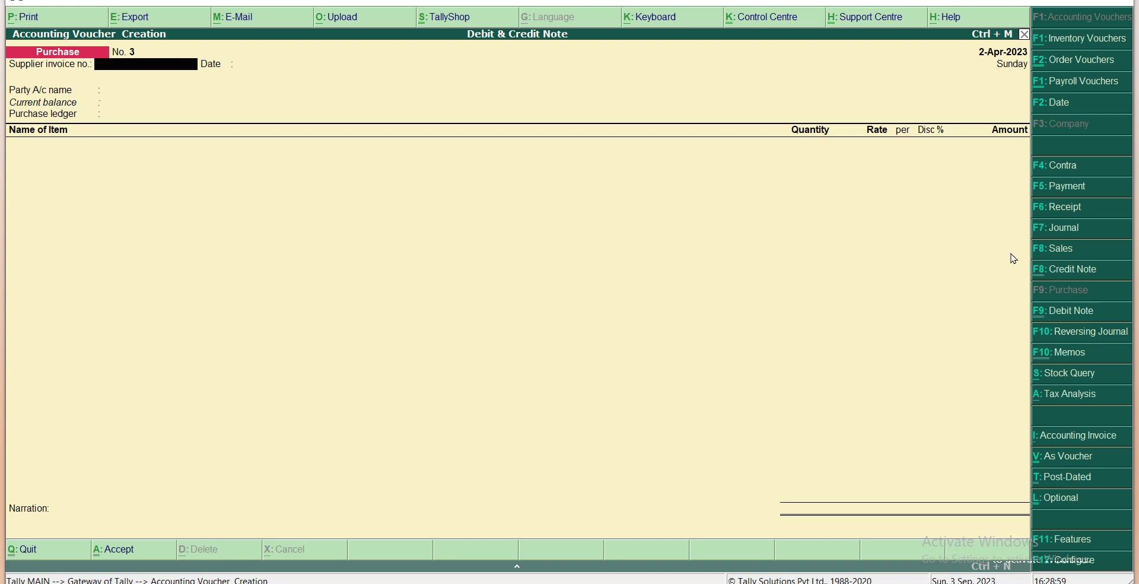
pyautogui.click(1077, 312)
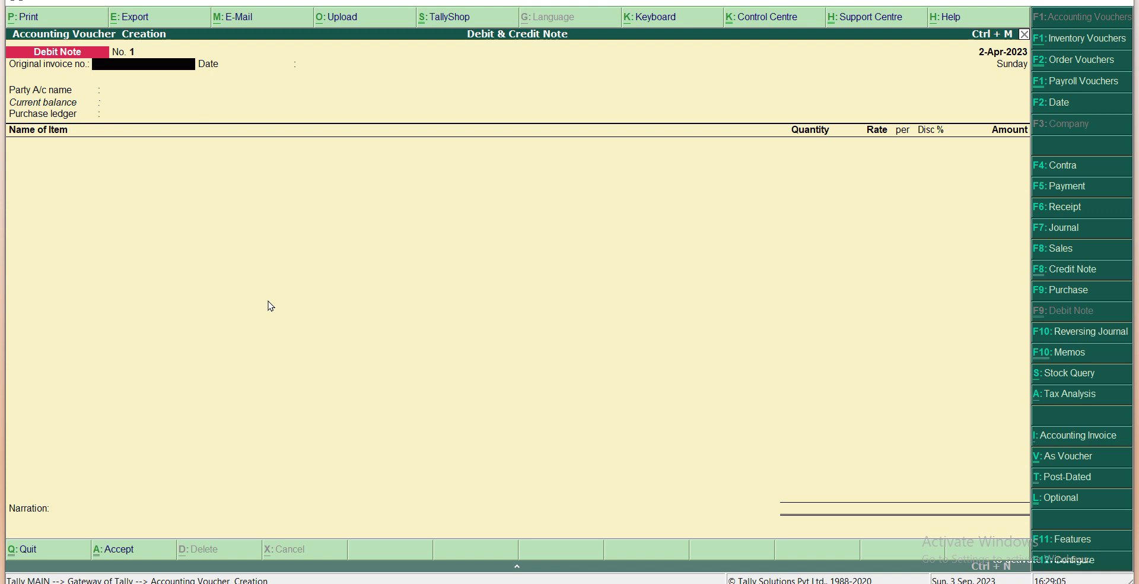
pyautogui.write('DN01')
pyautogui.press('Return')
pyautogui.press('Return')
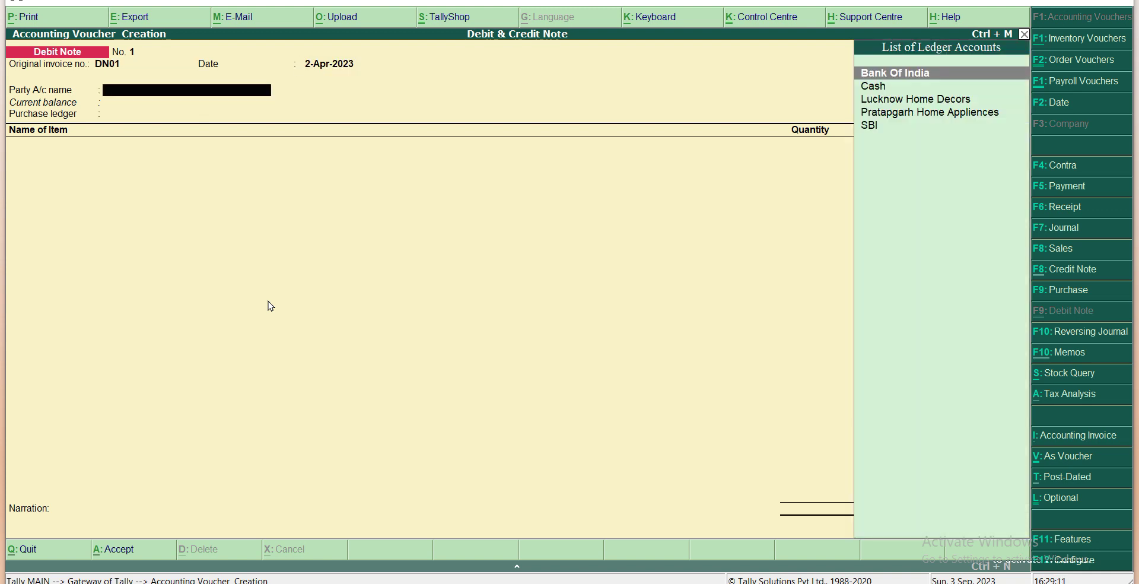
# Step: Set the debit note's voucher date to 2.4
pyautogui.press('F2')
pyautogui.write('3-4-202')
pyautogui.press('BackSpace')
pyautogui.press('BackSpace')
pyautogui.press('BackSpace')
pyautogui.press('BackSpace')
pyautogui.press('BackSpace')
pyautogui.press('BackSpace')
pyautogui.press('BackSpace')
pyautogui.write('2.4')
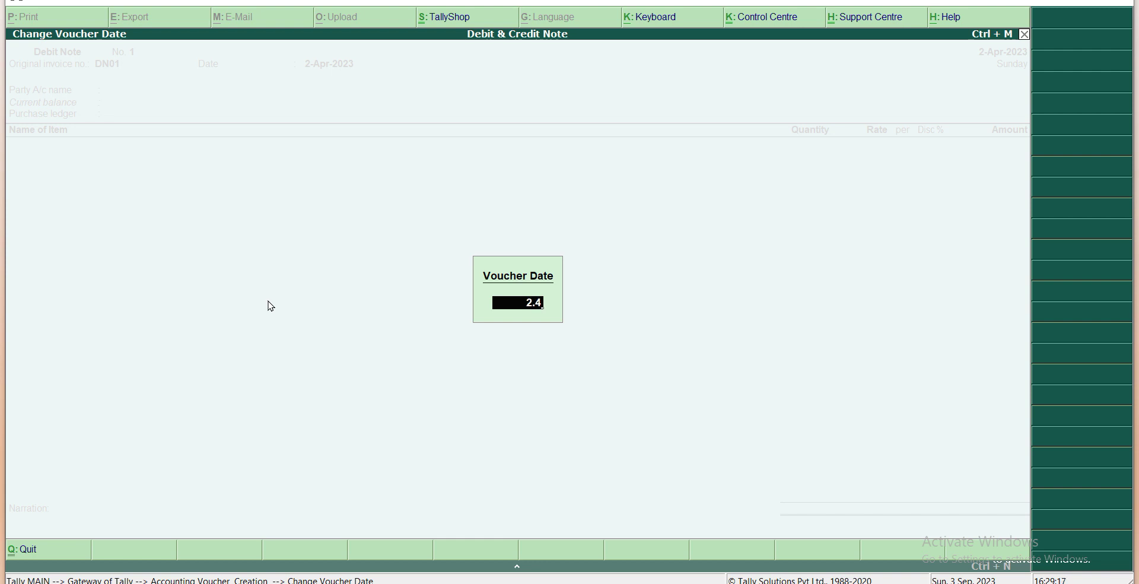
pyautogui.press('Return')
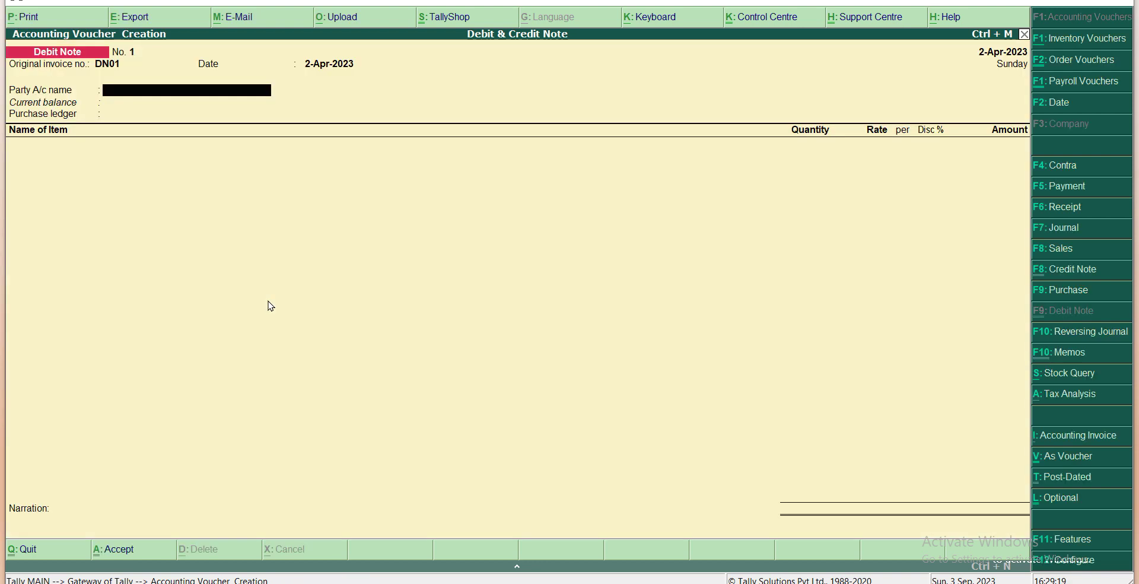
# Step: Choose Pratapgarh Home Appliences as the party account and accept the party details with their default values
pyautogui.write('Pr')
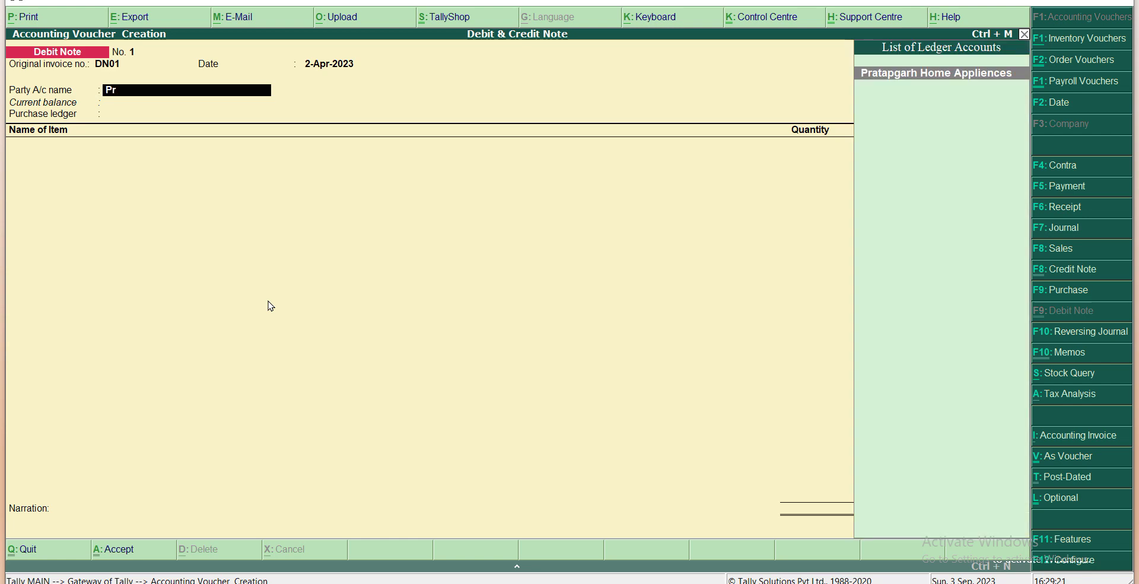
pyautogui.press('Return')
pyautogui.press('Return')
pyautogui.press('Return')
pyautogui.press('Return')
pyautogui.press('Return')
pyautogui.press('Return')
pyautogui.press('Return')
pyautogui.press('Return')
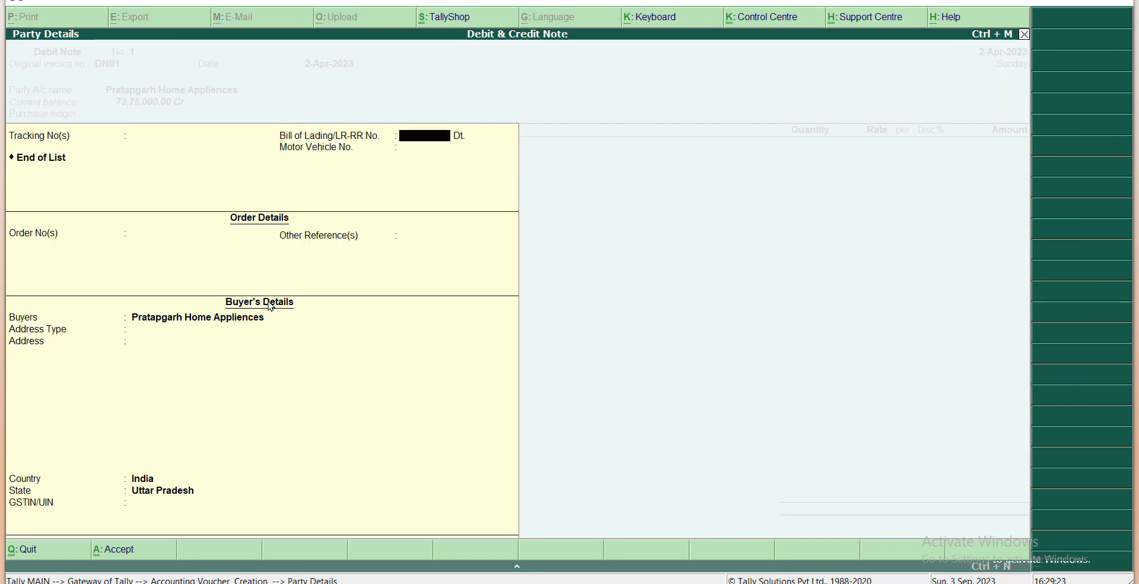
pyautogui.press('Return')
pyautogui.press('Return')
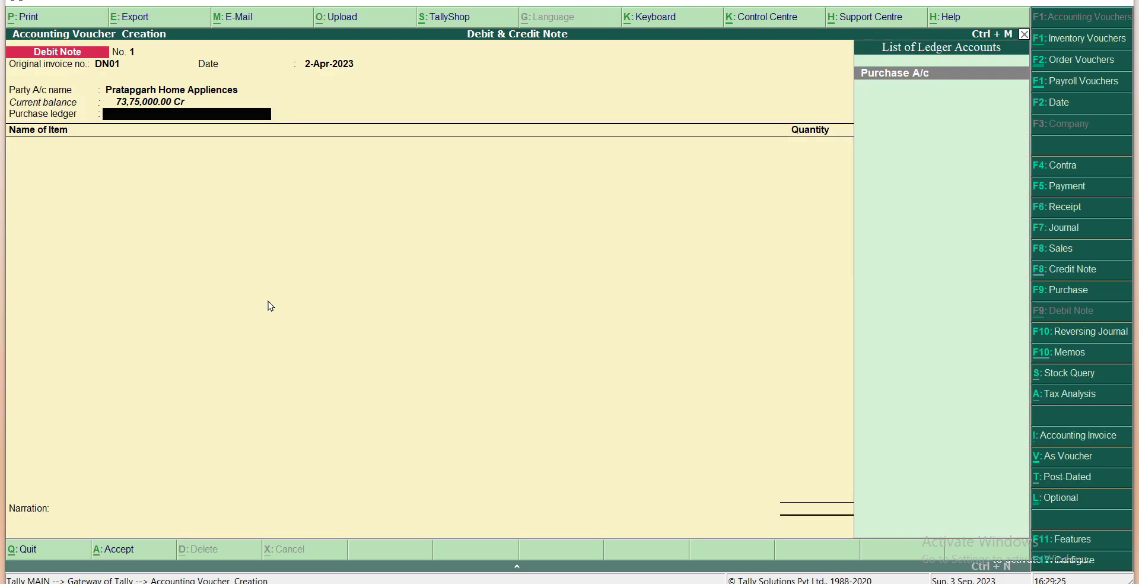
# Step: Create a ledger named Purchase Return under Purchase Accounts from the purchase ledger field, keeping the default general settings
pyautogui.hotkey('alt', 'c')
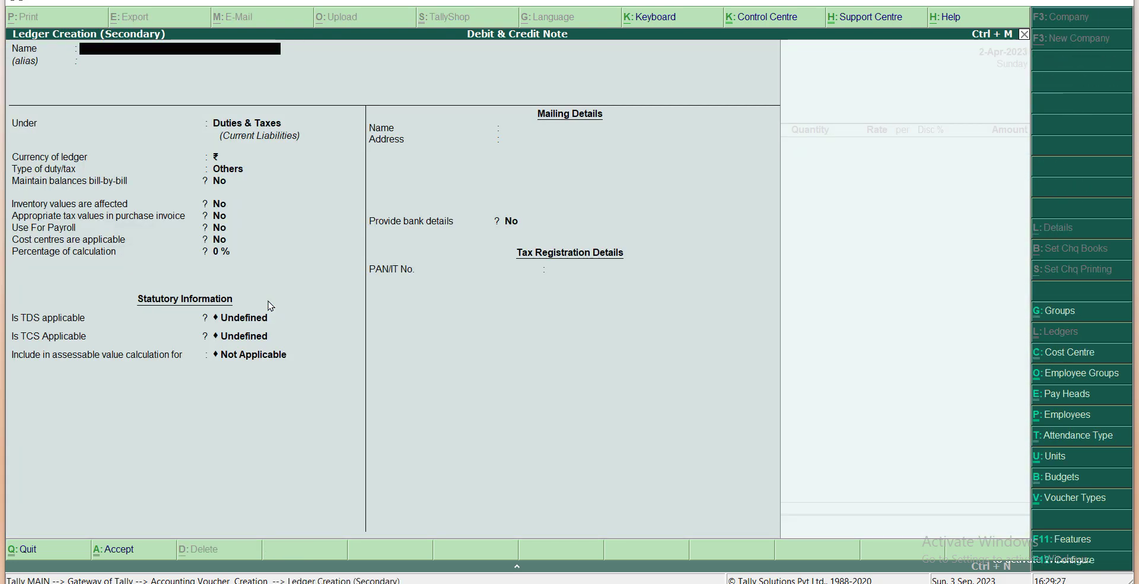
pyautogui.write('Purcha')
pyautogui.write('Retur')
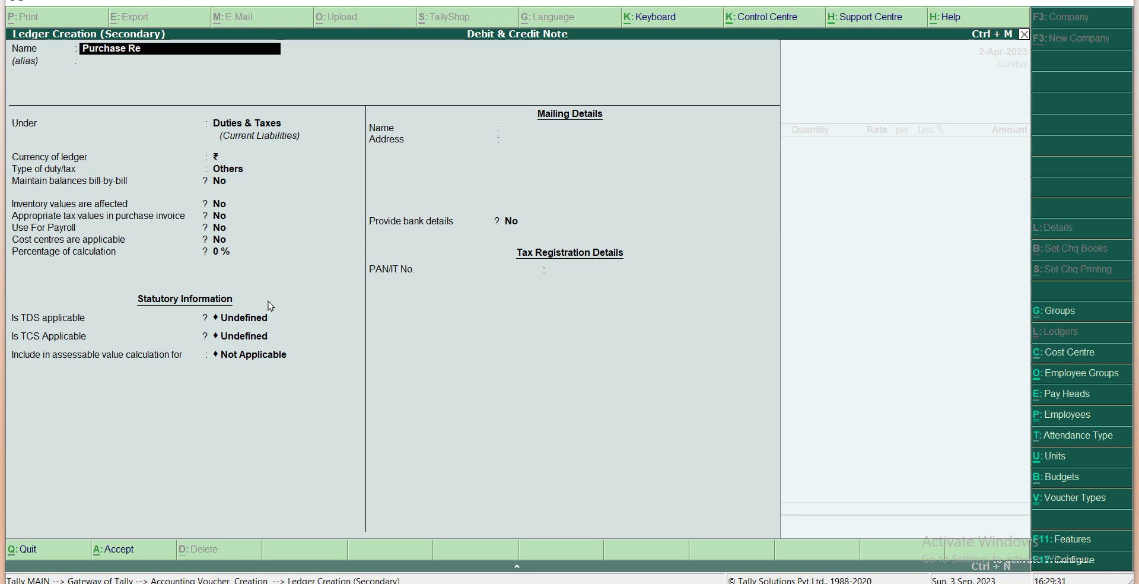
pyautogui.press('Return')
pyautogui.press('Return')
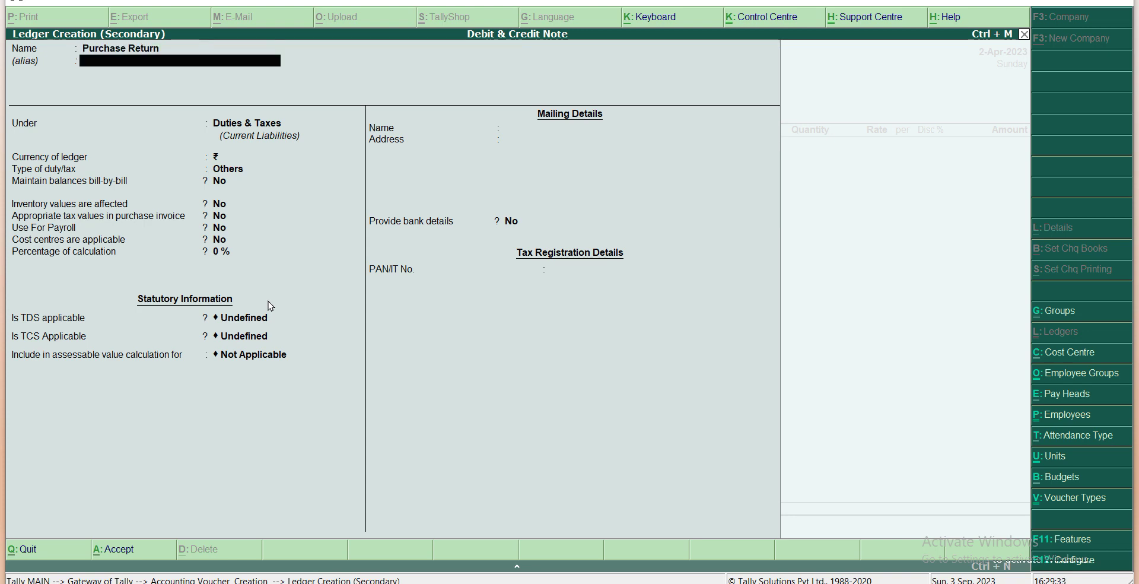
pyautogui.write('Pur')
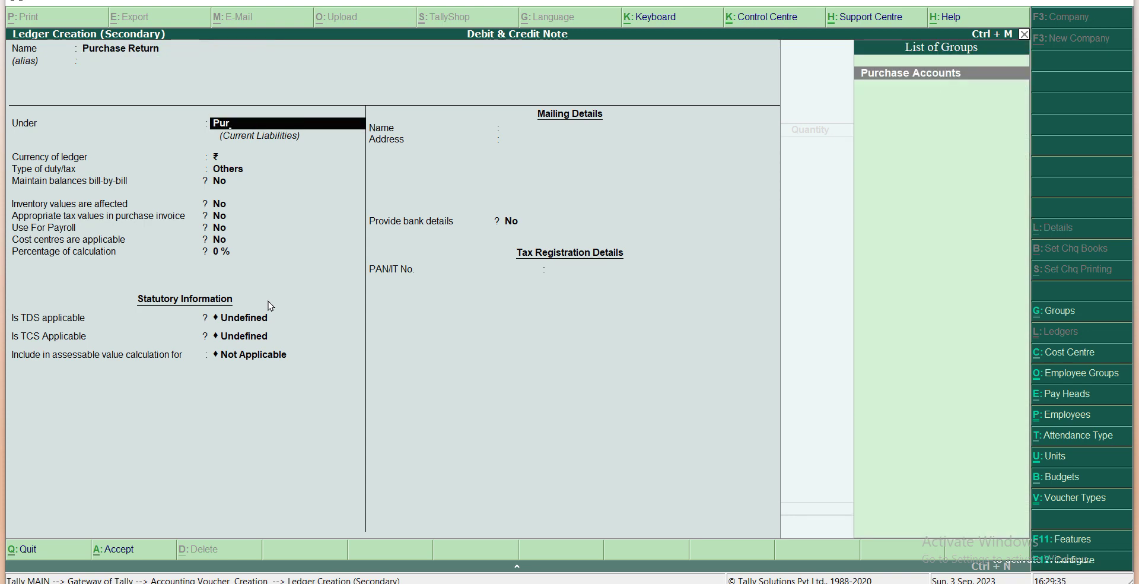
pyautogui.press('Return')
pyautogui.press('Return')
pyautogui.press('Return')
pyautogui.press('Return')
pyautogui.press('Return')
pyautogui.press('Return')
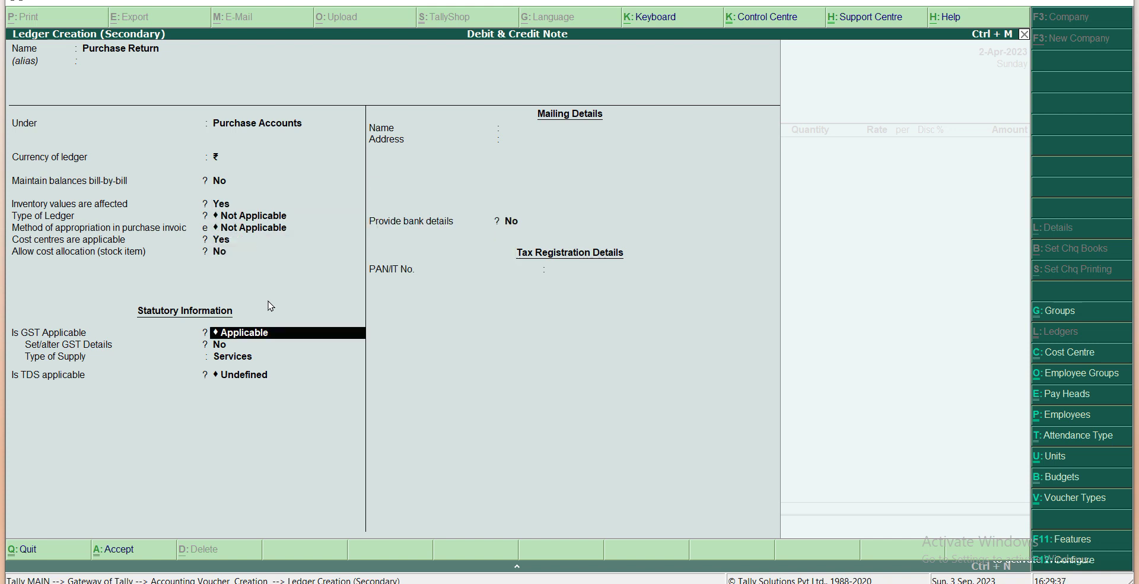
# Step: Keep GST applicable, set the ledger's type of supply to Goods and TDS to Not Applicable, and save the ledger
pyautogui.press('Return')
pyautogui.press('Return')
pyautogui.press('Up')
pyautogui.press('Return')
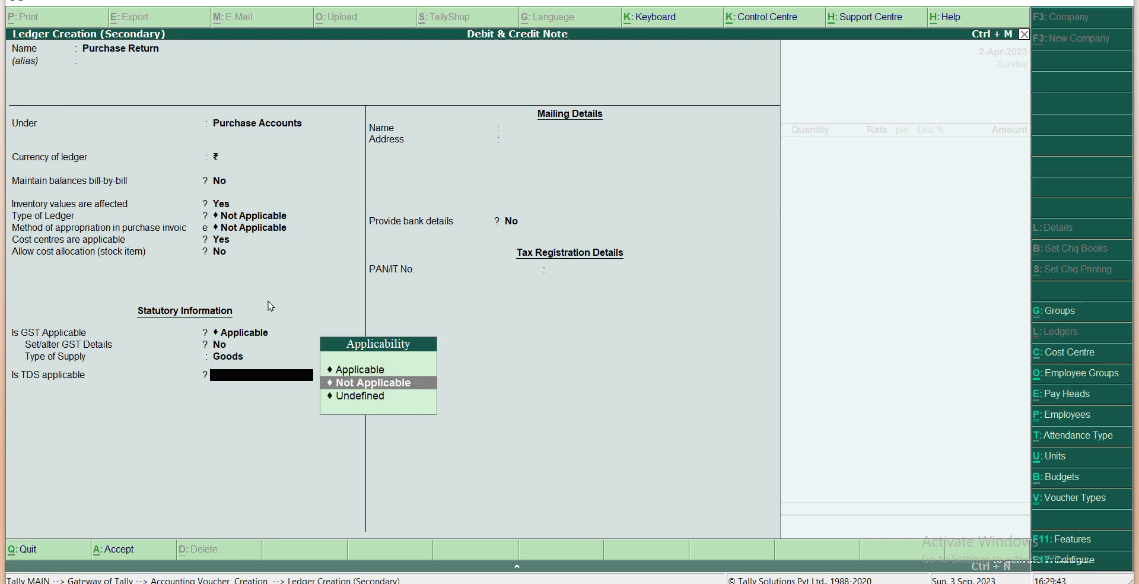
pyautogui.press('Return')
pyautogui.hotkey('ctrl', 'a')
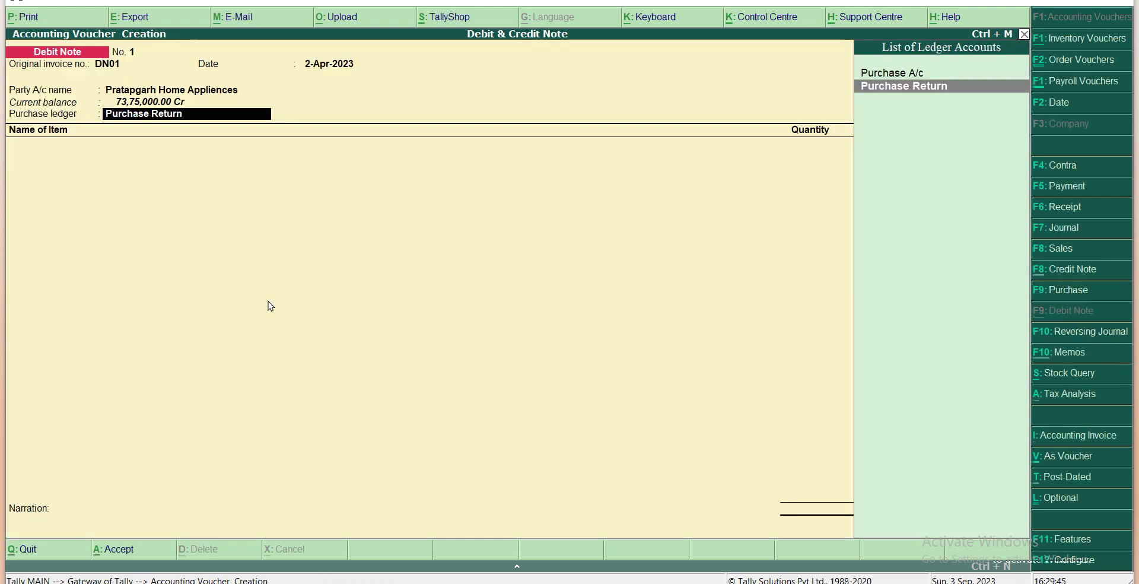
# Step: Use Purchase Return as the purchase ledger and set its GST classification to Purchase Taxable
pyautogui.press('Return')
pyautogui.write('Pur')
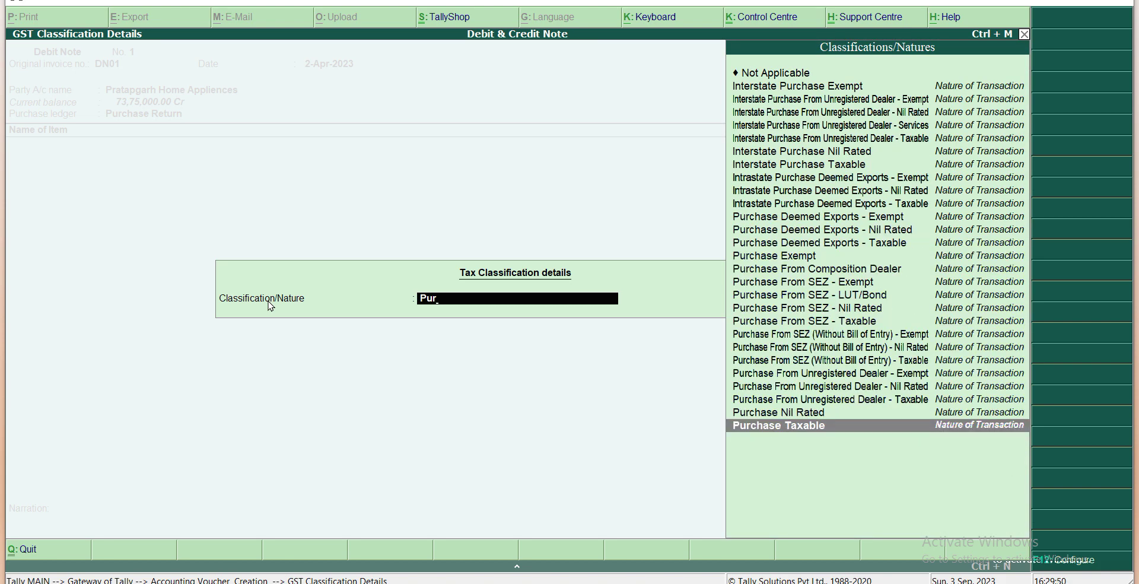
pyautogui.press('Return')
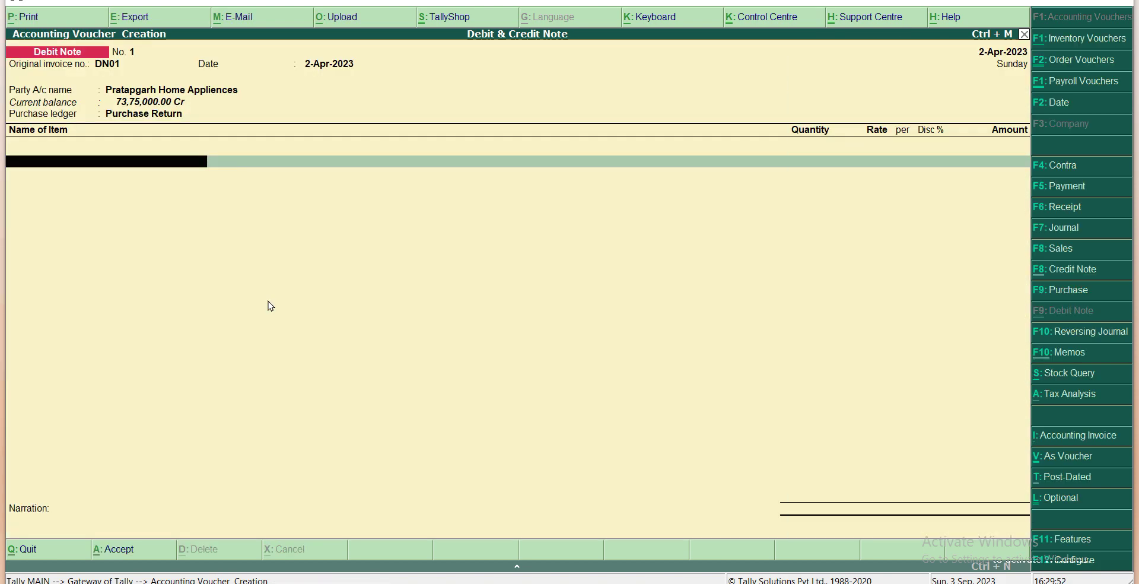
# Step: Add 20 Washing Machines from the Lucknow godown at the default rate, with tracking and order numbers Not Applicable
pyautogui.write('Was')
pyautogui.press('Return')
pyautogui.press('Return')
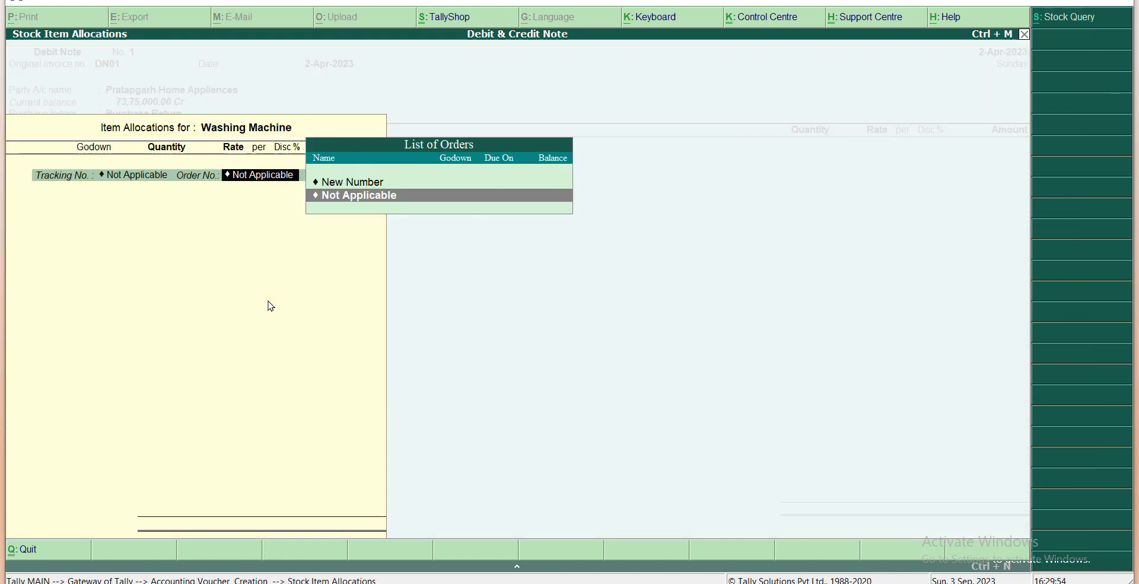
pyautogui.press('Return')
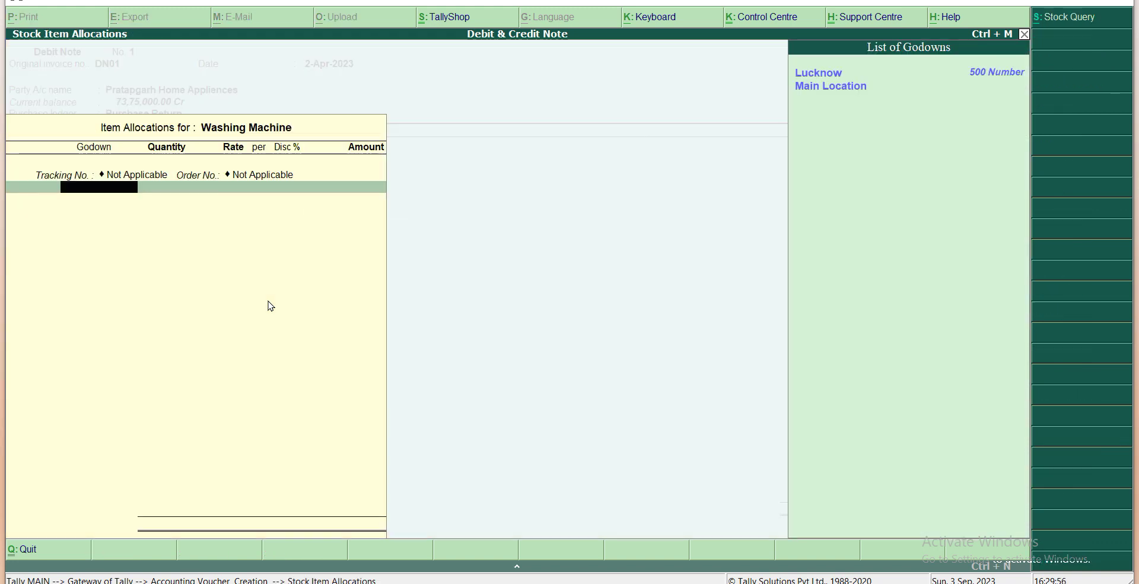
pyautogui.press('Down')
pyautogui.press('Up')
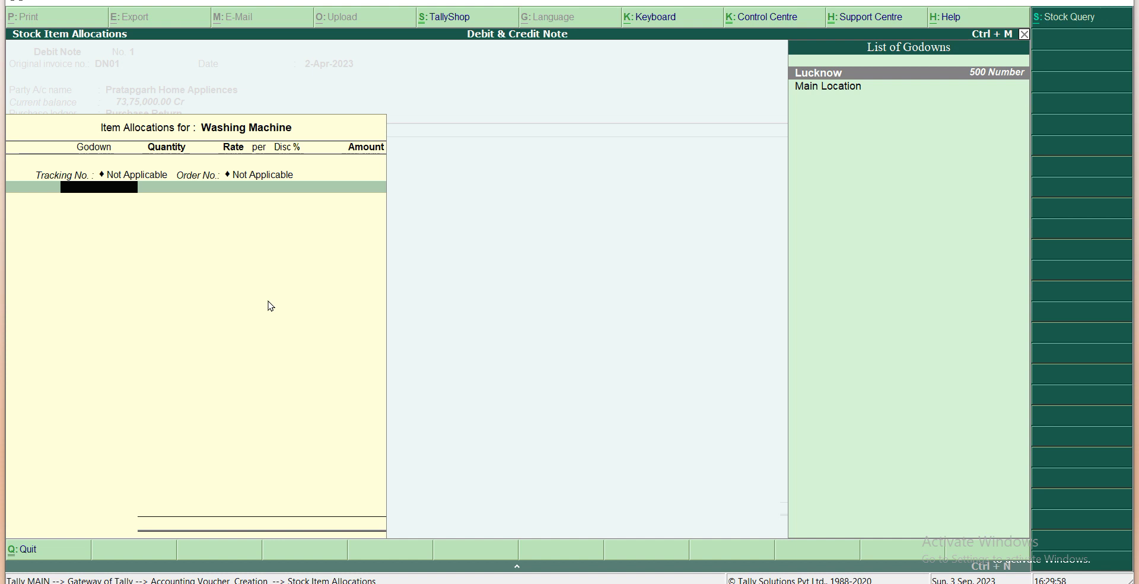
pyautogui.press('Return')
pyautogui.write('20')
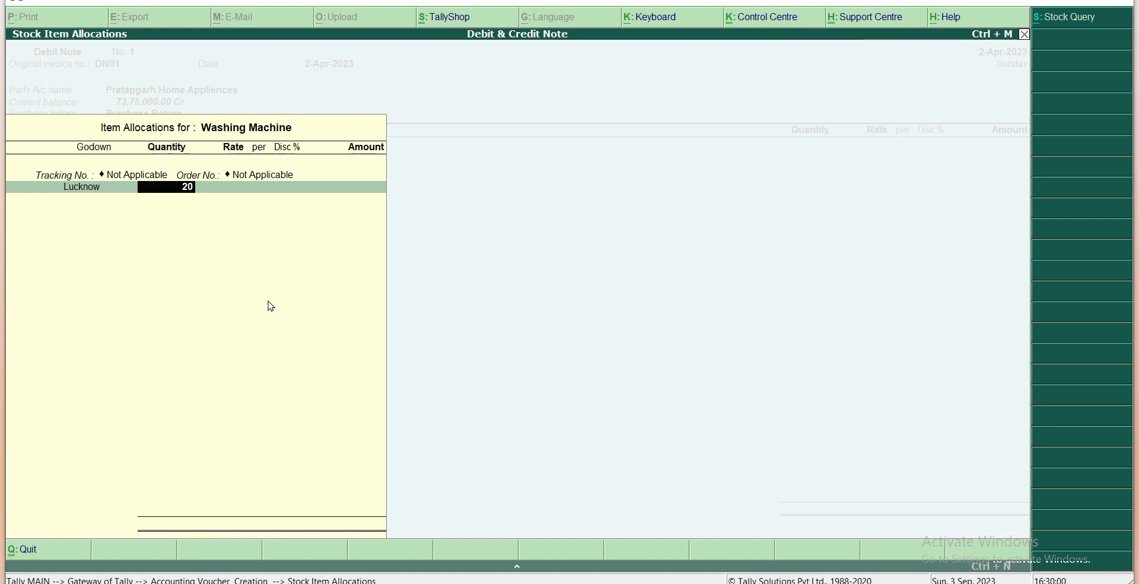
pyautogui.press('Return')
pyautogui.press('Return')
pyautogui.press('Return')
pyautogui.press('Return')
pyautogui.press('Return')
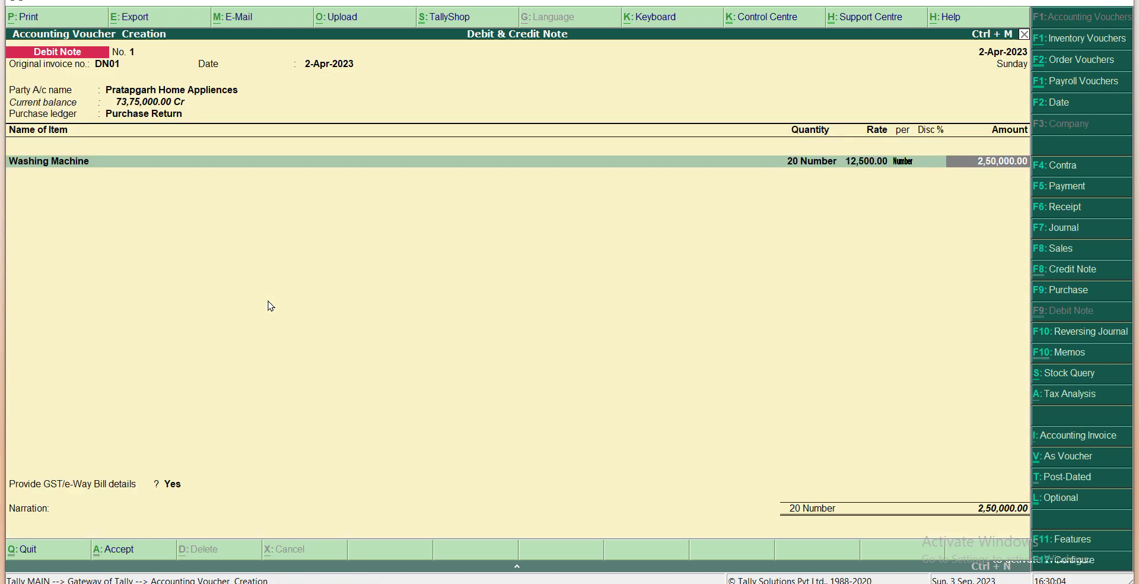
pyautogui.press('Return')
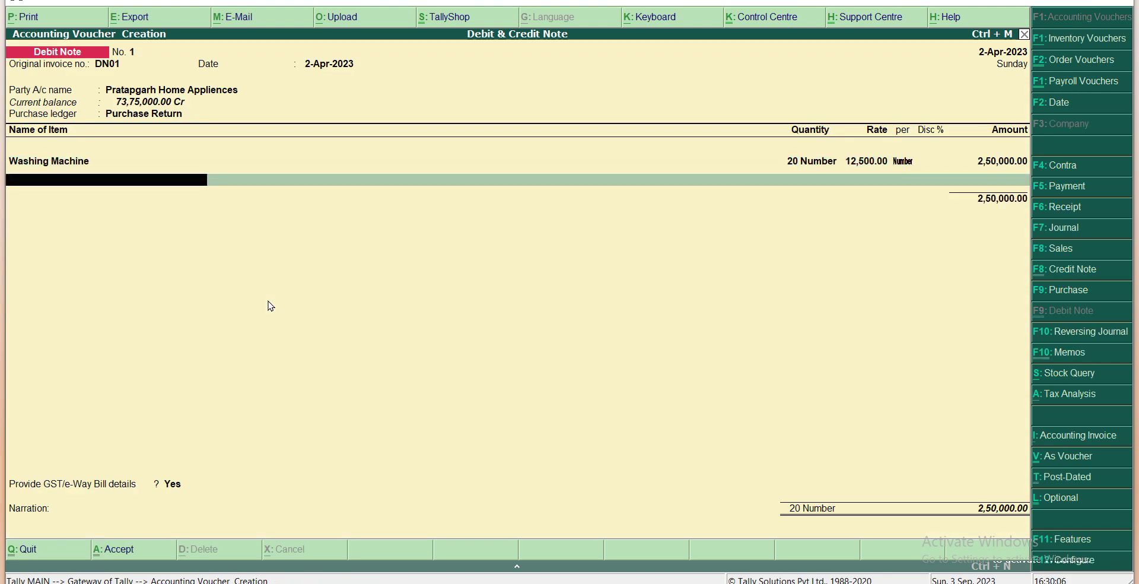
# Step: Add the CGST and SGST ledgers to the debit note with their calculated amounts
pyautogui.press('Return')
pyautogui.write('Cg')
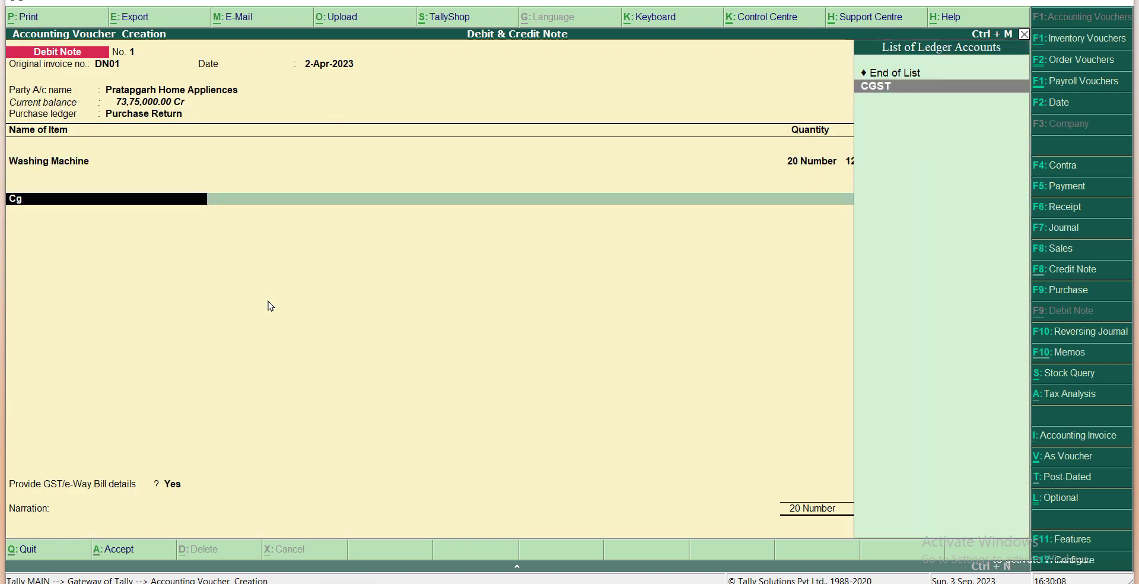
pyautogui.press('Return')
pyautogui.press('Return')
pyautogui.write('Sg')
pyautogui.press('Return')
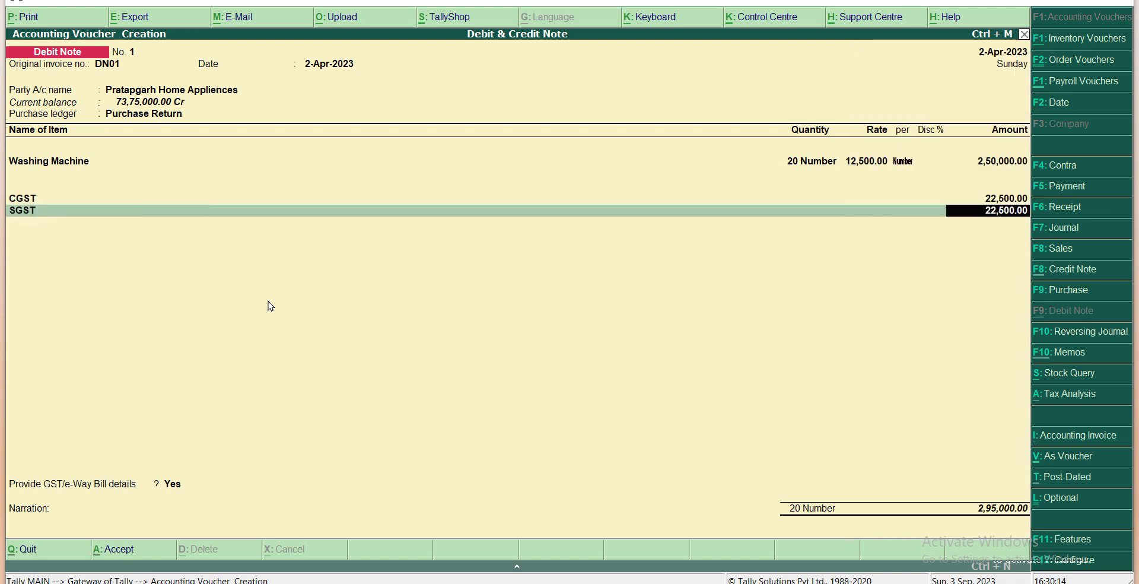
# Step: Save the debit note and leave voucher creation
pyautogui.hotkey('ctrl', 'a')
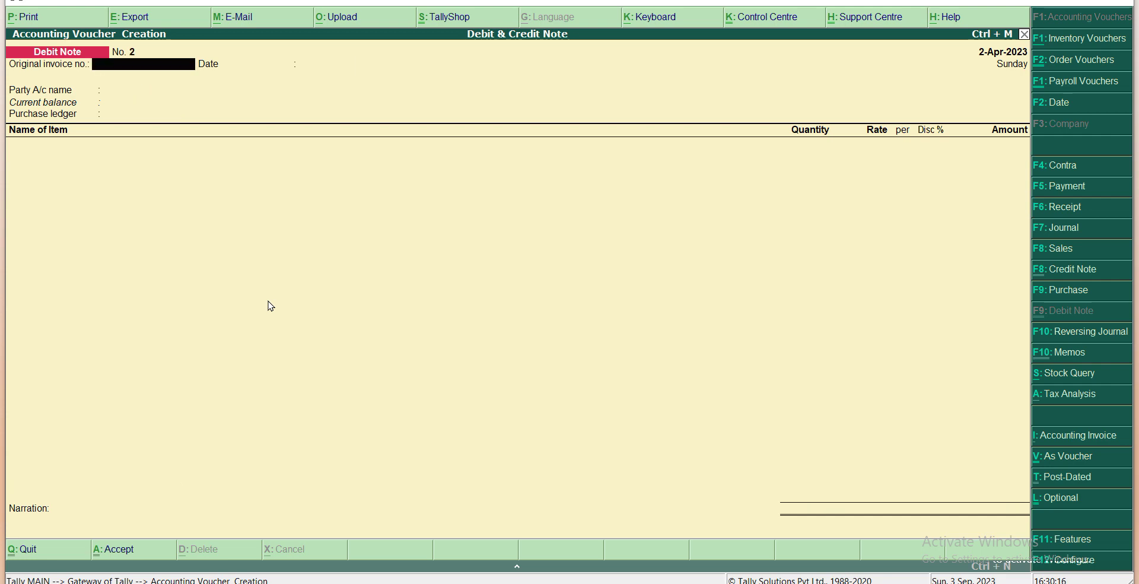
pyautogui.press('Escape')
pyautogui.press('Escape')
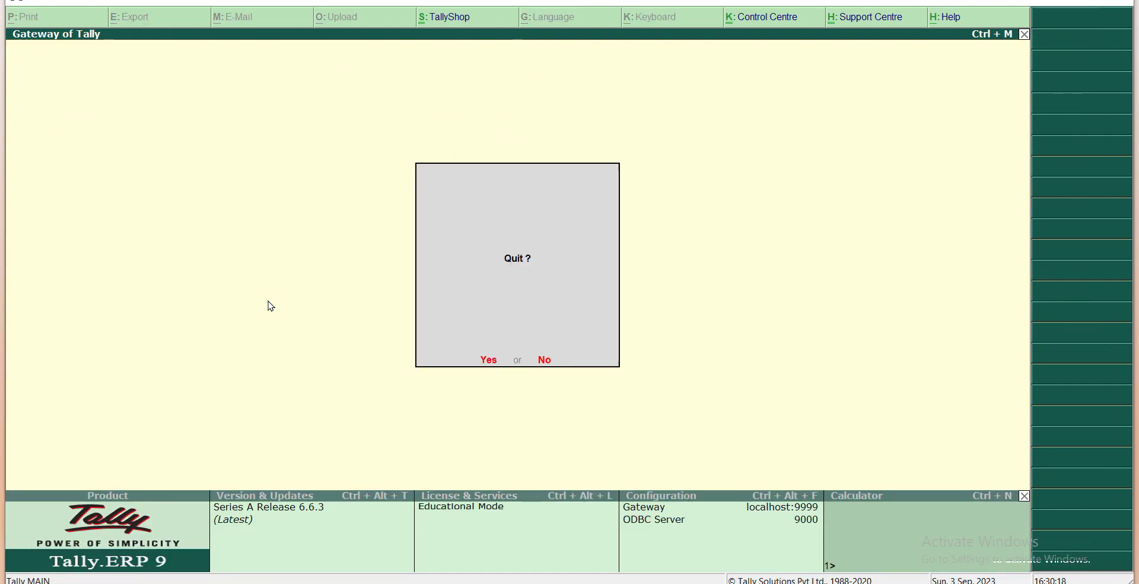
# Step: Review the ledger vouchers of Pratapgarh Home Appliences in the account books and return to the Gateway of Tally
pyautogui.press('n')
pyautogui.press('Escape')
pyautogui.press('n')
pyautogui.press('d')
pyautogui.press('a')
pyautogui.press('l')
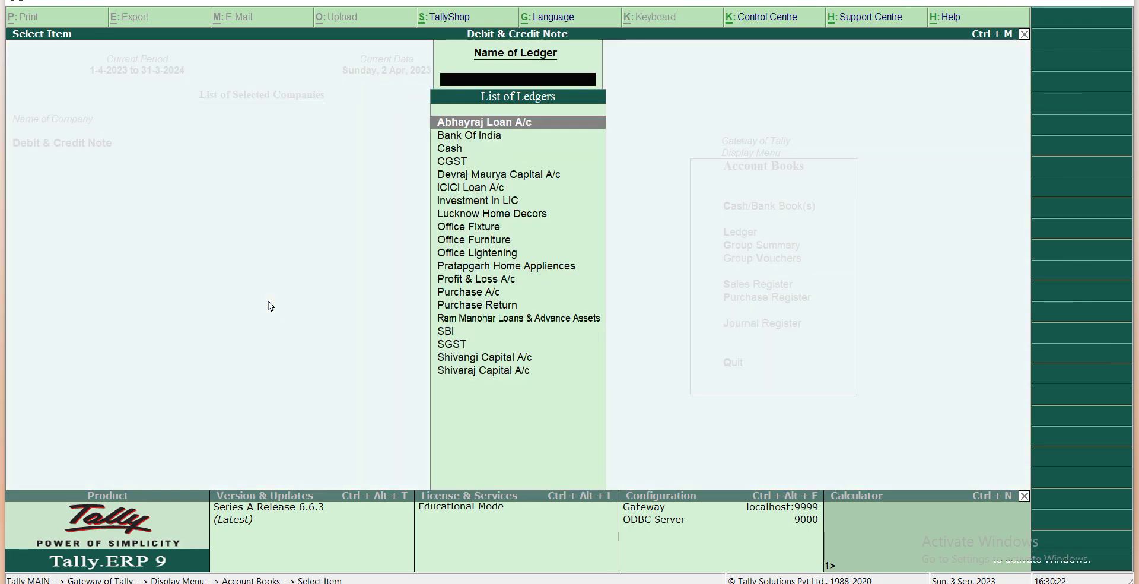
pyautogui.write('Pra')
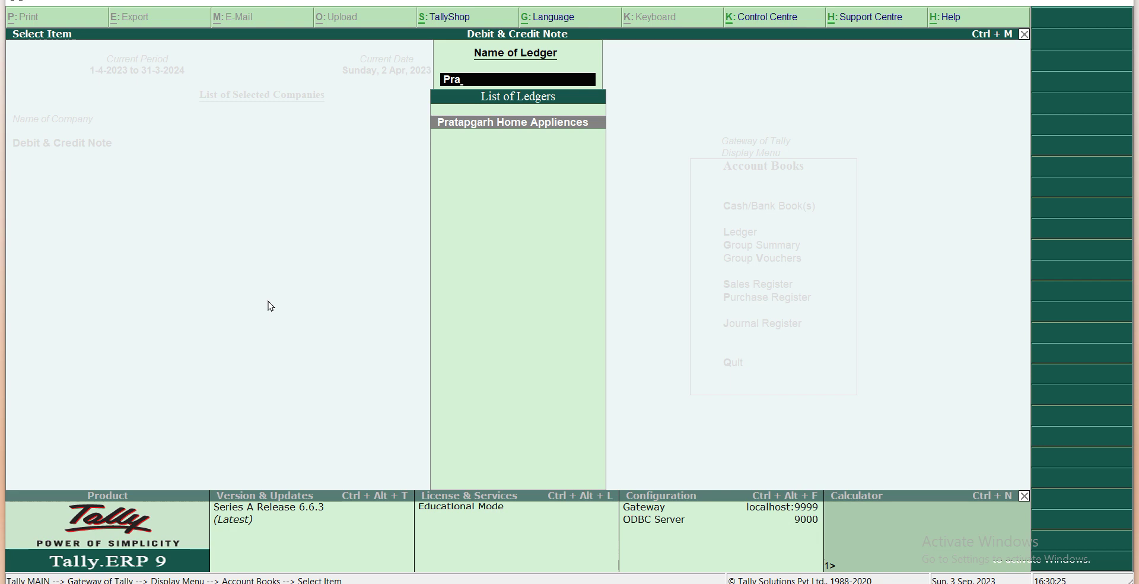
pyautogui.press('Return')
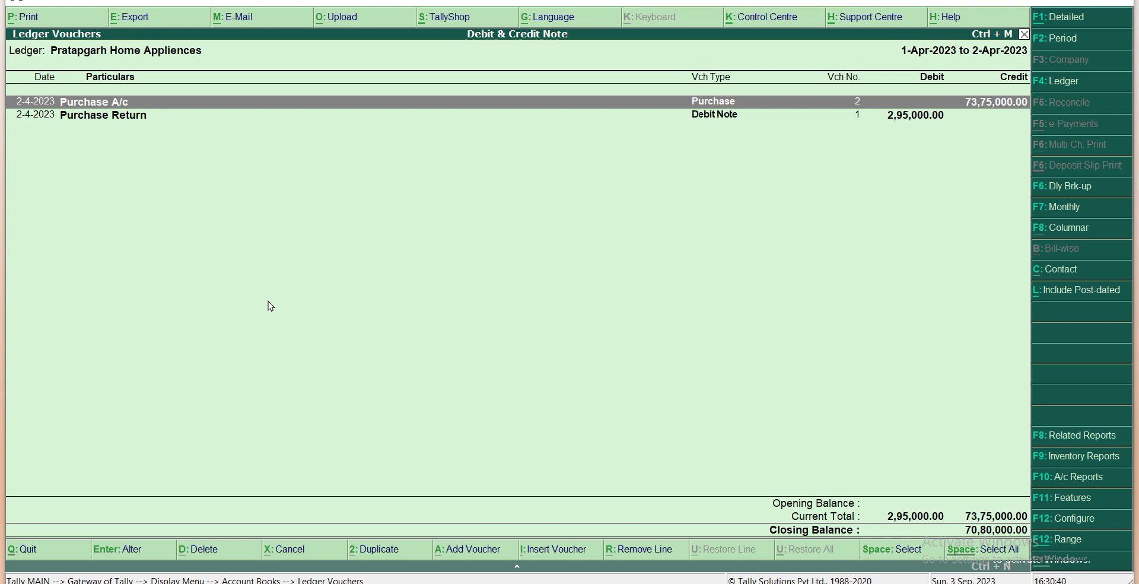
pyautogui.press('Escape')
pyautogui.press('Escape')
pyautogui.press('Escape')
pyautogui.press('Escape')
pyautogui.press('Escape')
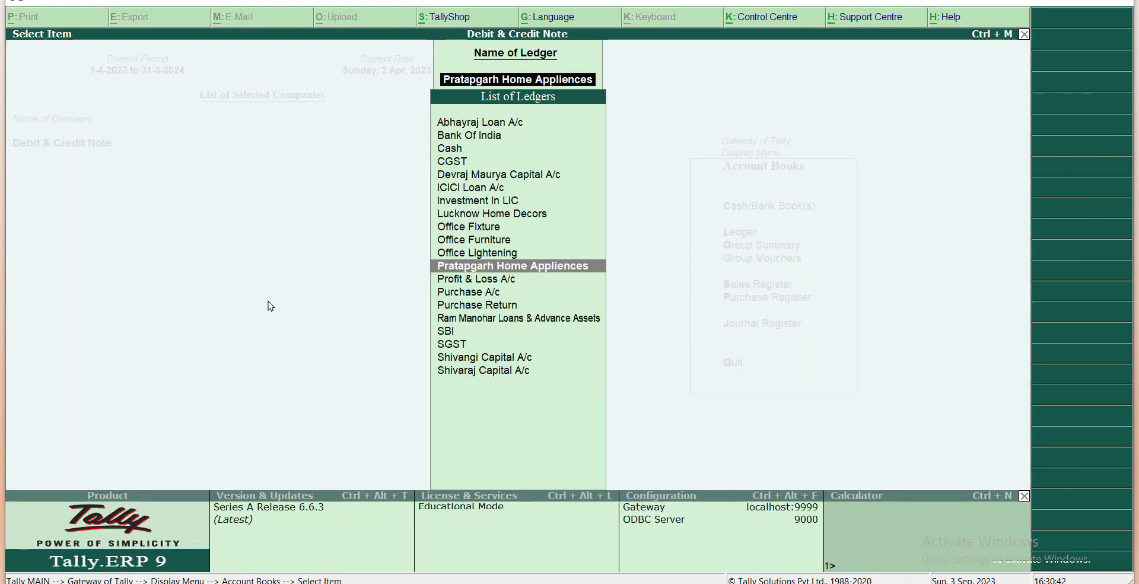
pyautogui.press('Escape')
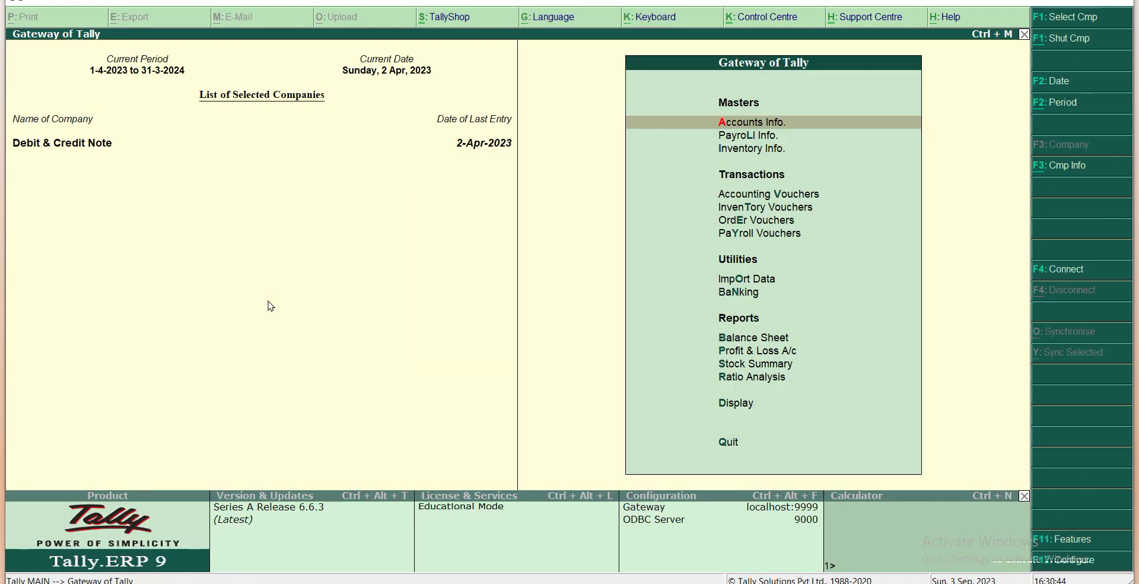
# Step: Examine the purchase, purchase return and closing stock entries in the detailed Profit & Loss A/c and close the report
pyautogui.press('p')
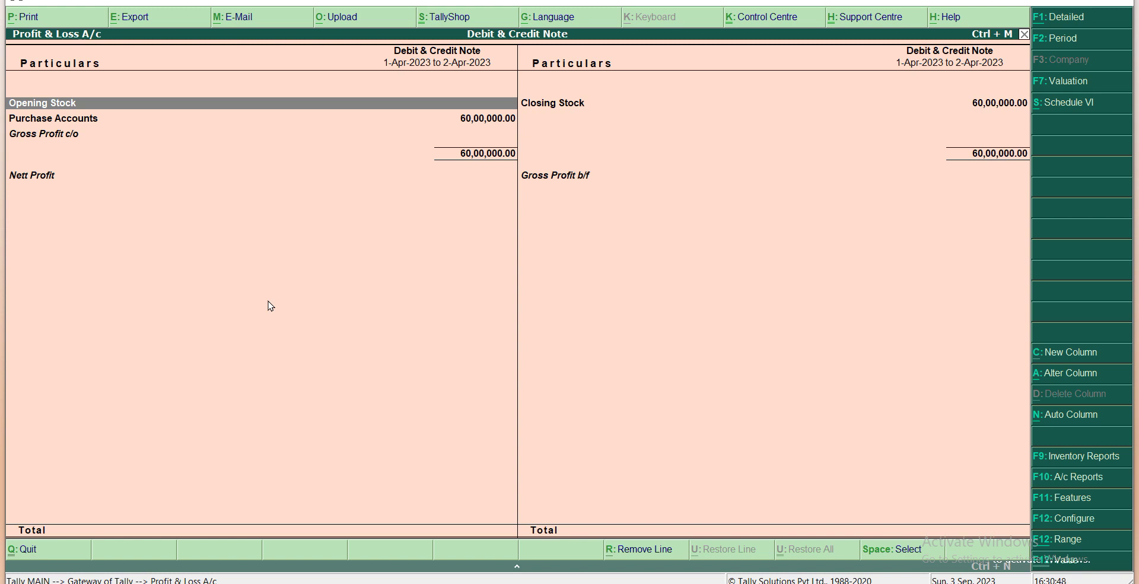
pyautogui.hotkey('alt', 'F1')
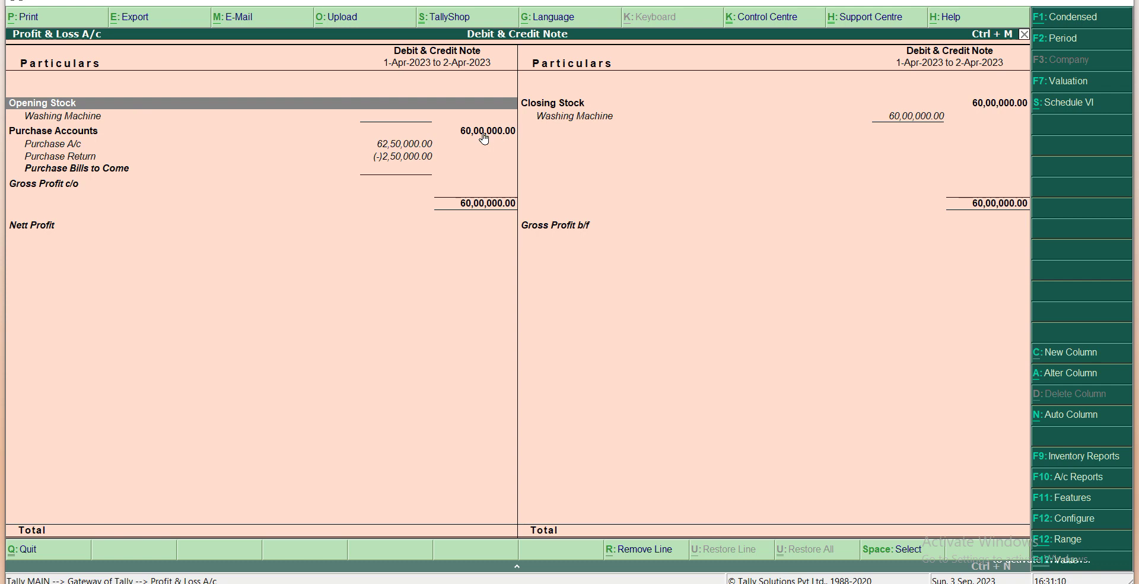
pyautogui.press('Escape')
pyautogui.press('Escape')
pyautogui.press('Escape')
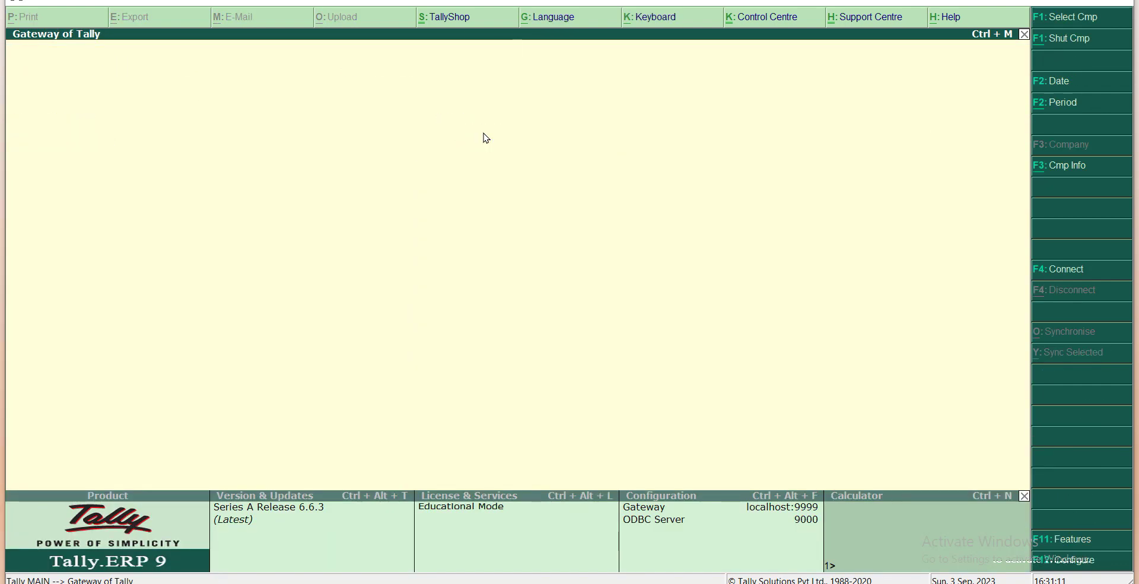